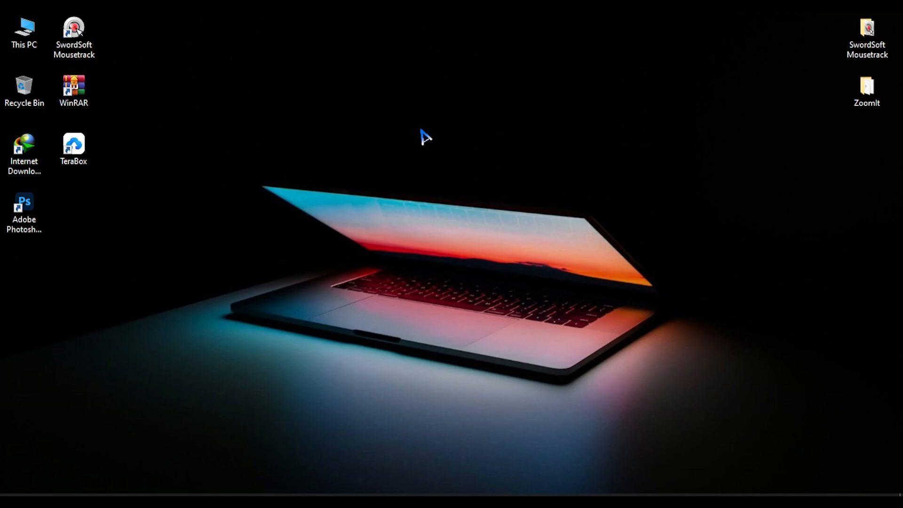
Switch to Photoshop and open the recent image young-woman-relaxing-nature.jpg
{"action": "left_click", "coordinate": [407, 494]}
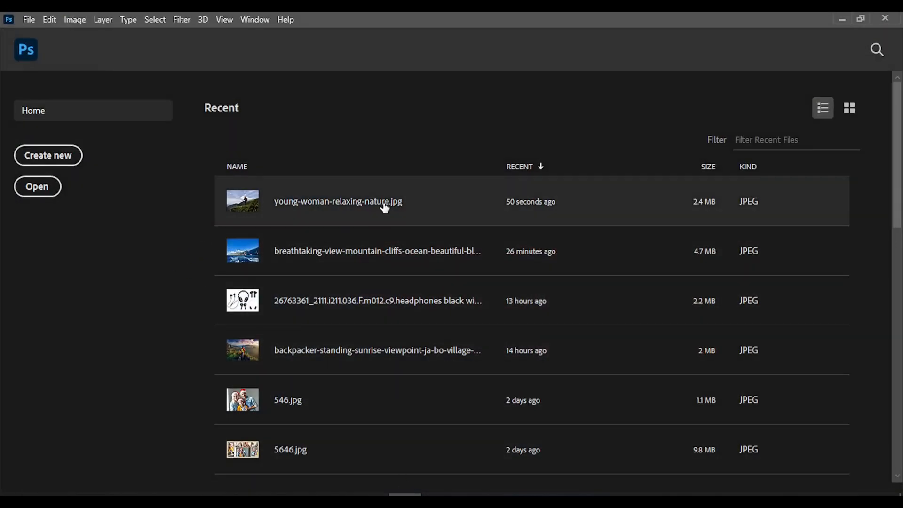
{"action": "left_click", "coordinate": [364, 212]}
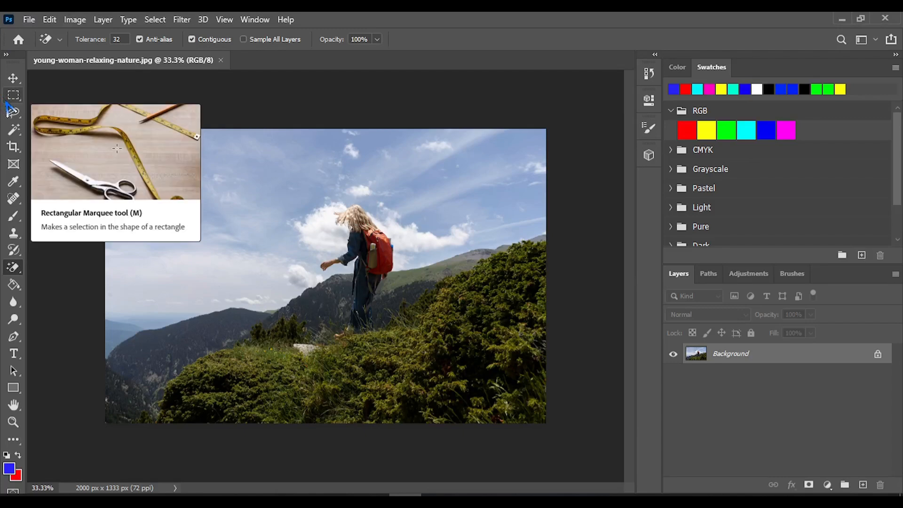
Look through the eraser and history brush tool groups and activate the Eraser Tool
{"action": "right_click", "coordinate": [19, 274]}
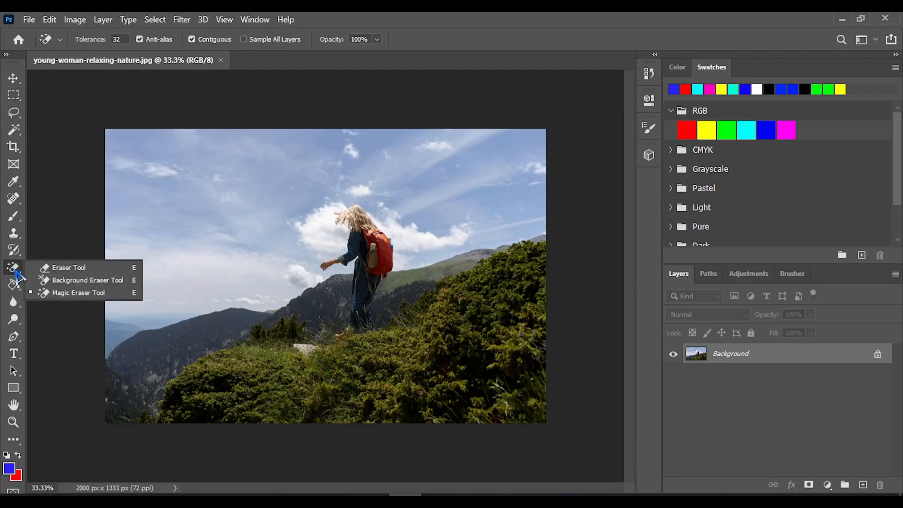
{"action": "left_click", "coordinate": [14, 250]}
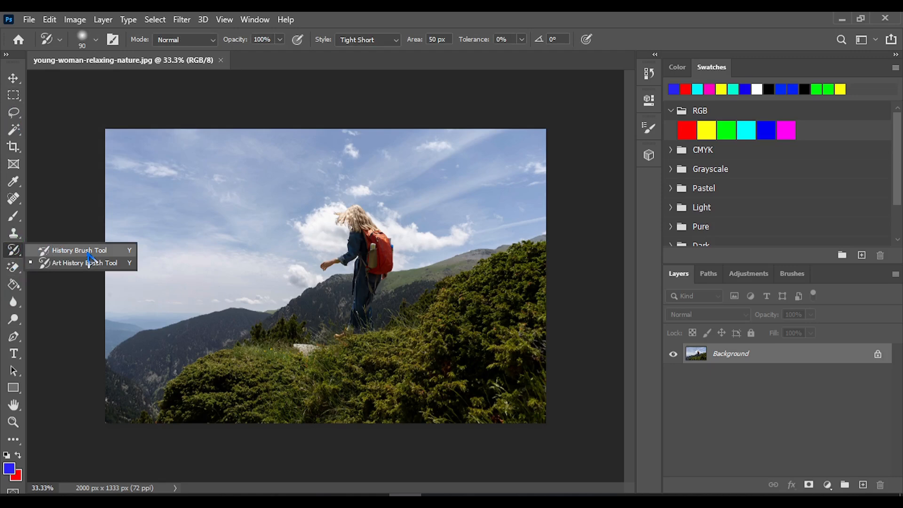
{"action": "right_click", "coordinate": [13, 274]}
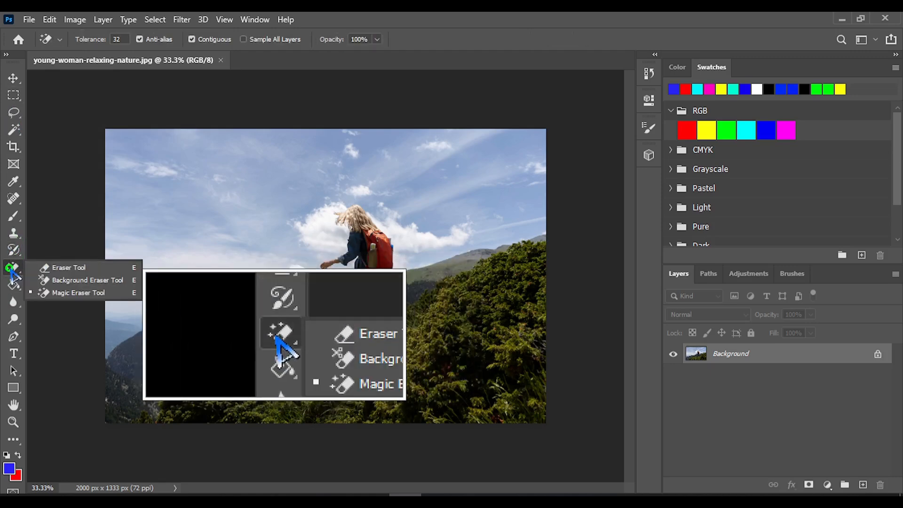
{"action": "left_click", "coordinate": [94, 269]}
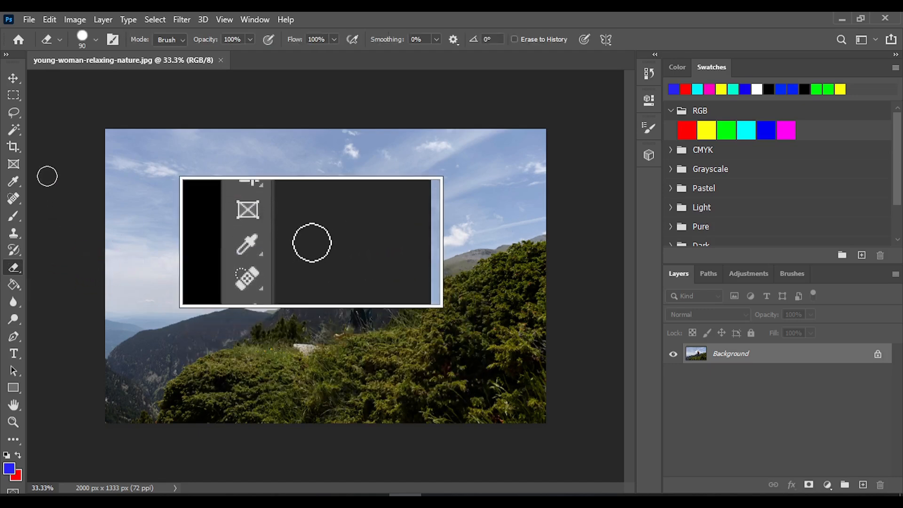
Alternate twice between the Move tool and the Eraser Tool, finishing on the Eraser Tool
{"action": "left_click", "coordinate": [14, 79]}
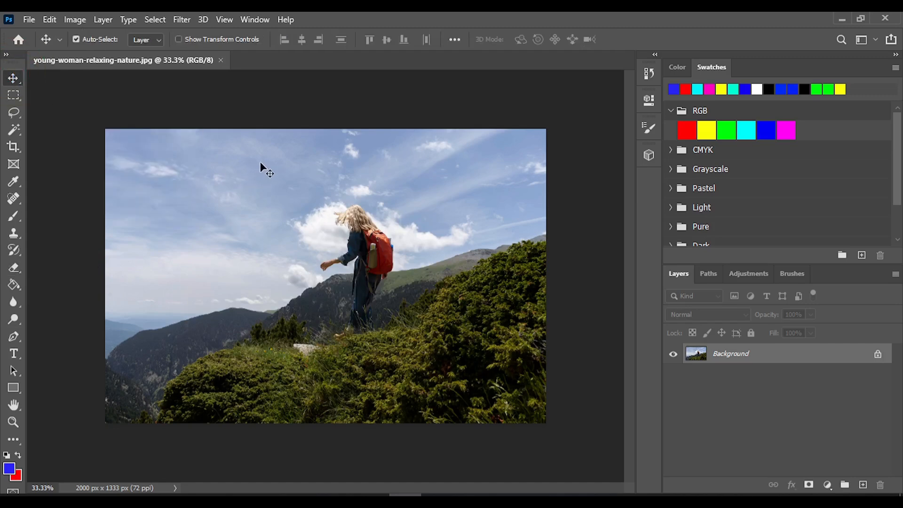
{"action": "key", "text": "e"}
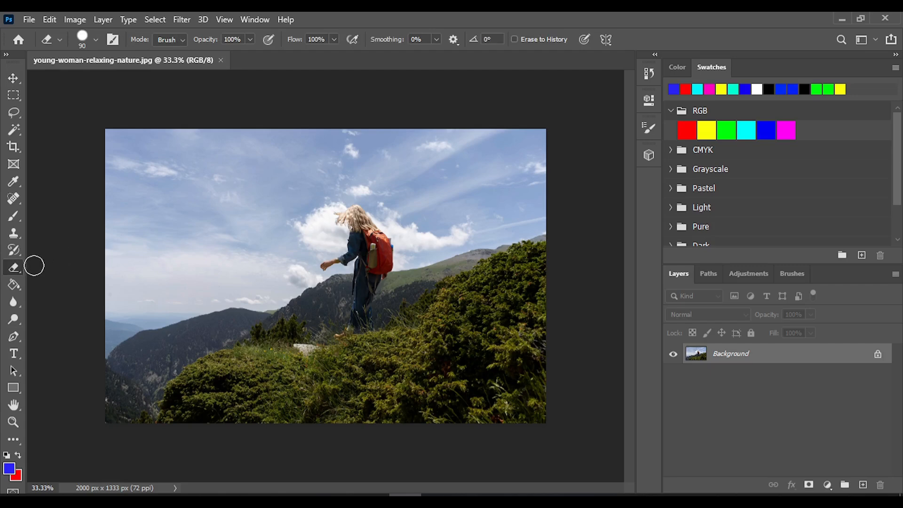
{"action": "left_click", "coordinate": [14, 80]}
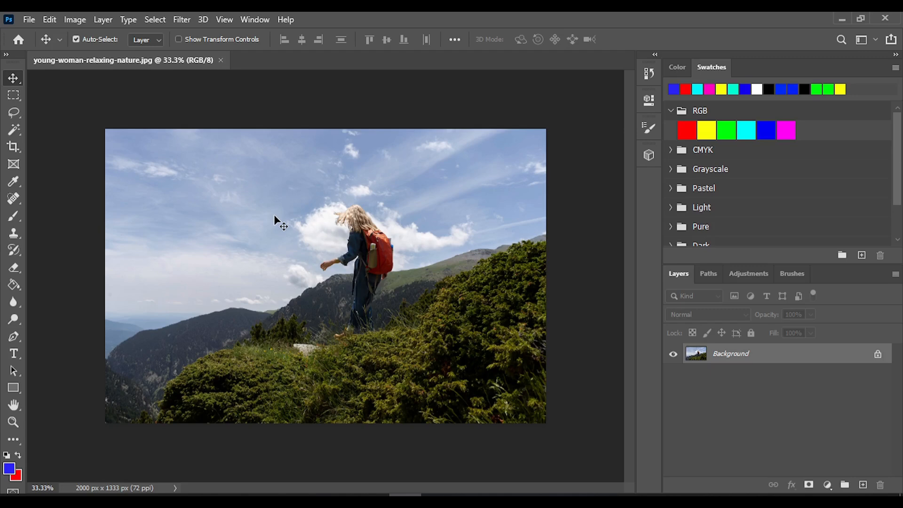
{"action": "key", "text": "e"}
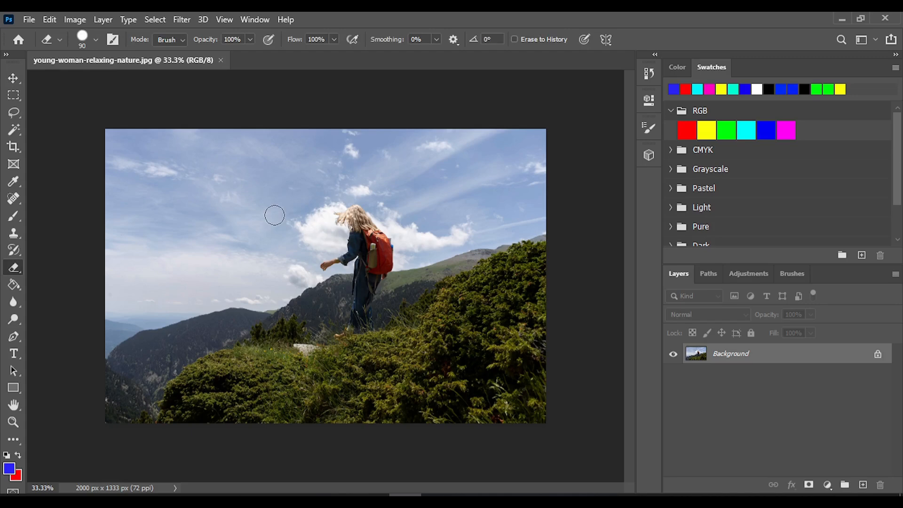
Cycle through the Background Eraser and Magic Eraser tools and return to the Eraser Tool
{"action": "key", "text": "shift+e"}
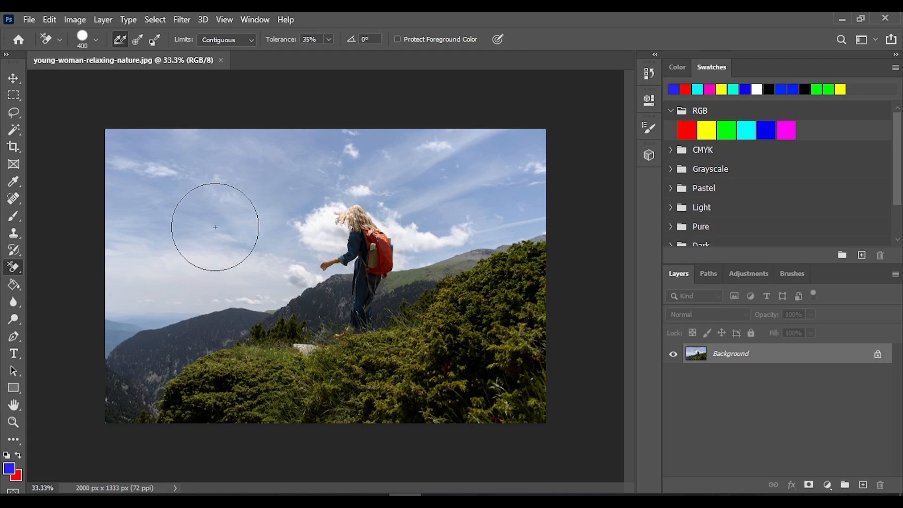
{"action": "key", "text": "shift+e"}
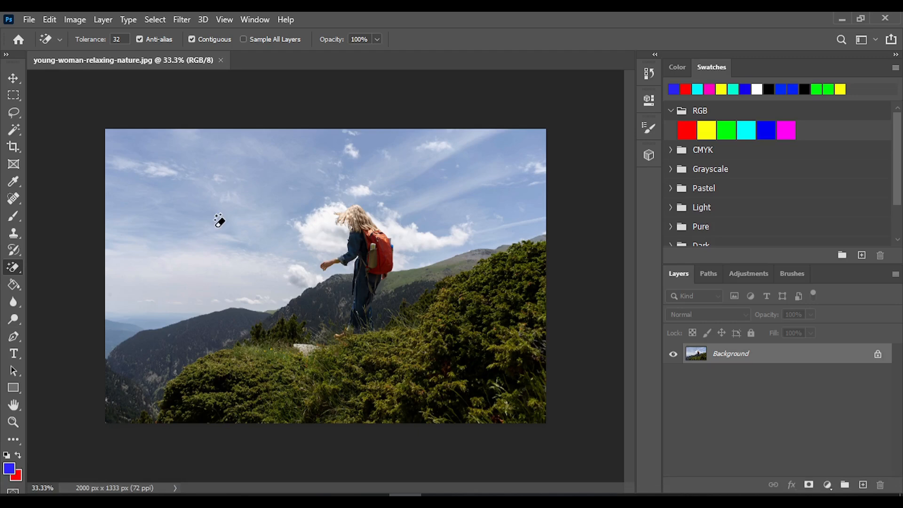
{"action": "left_click", "coordinate": [13, 267]}
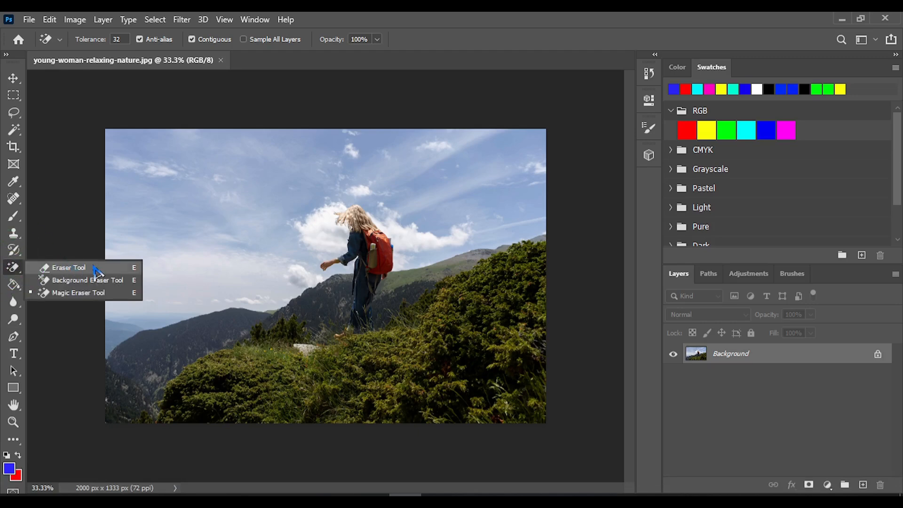
{"action": "left_click", "coordinate": [94, 266]}
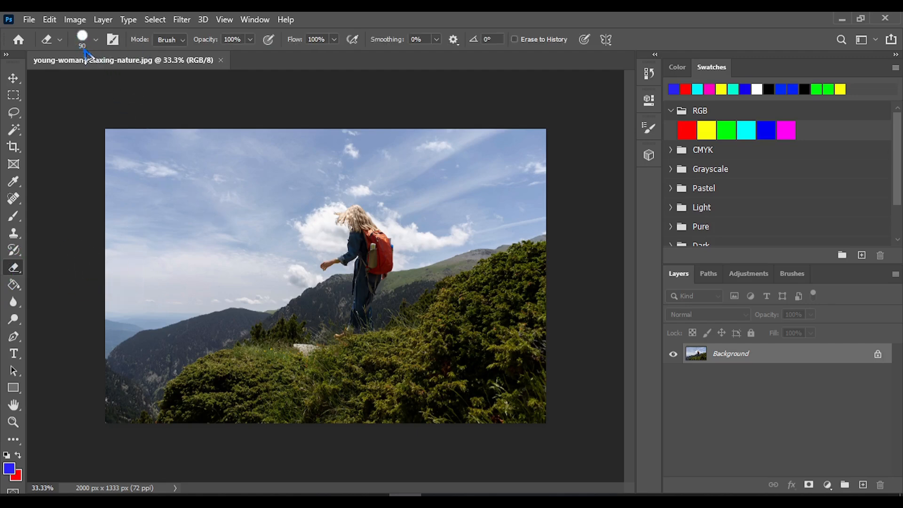
Set the eraser size to 66 px, try a single dab in the upper-left sky and undo it
{"action": "left_click", "coordinate": [96, 40]}
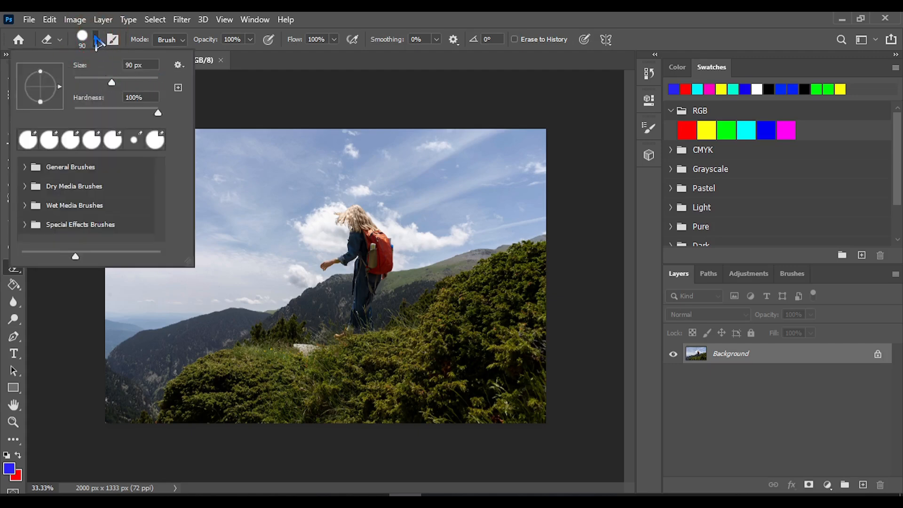
{"action": "left_click", "coordinate": [96, 39]}
{"action": "right_click", "coordinate": [211, 205]}
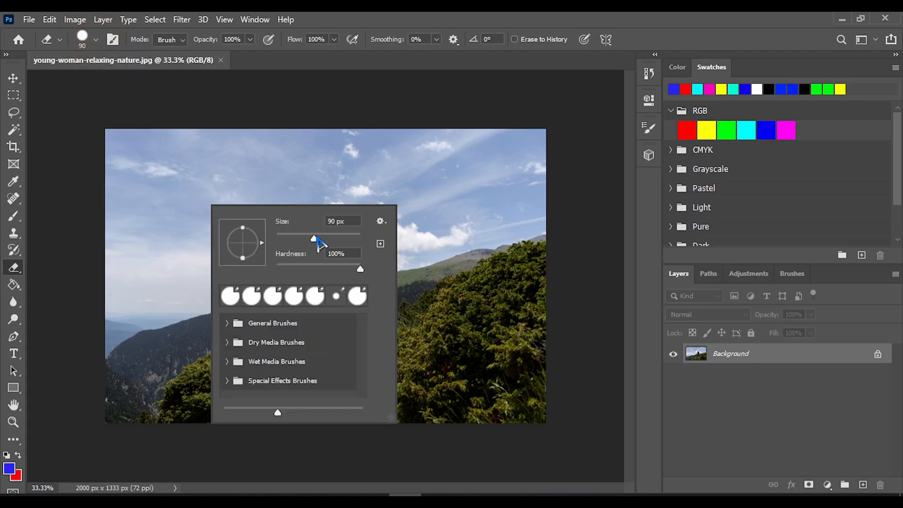
{"action": "left_click_drag", "start_coordinate": [317, 238], "coordinate": [304, 237]}
{"action": "left_click", "coordinate": [165, 183]}
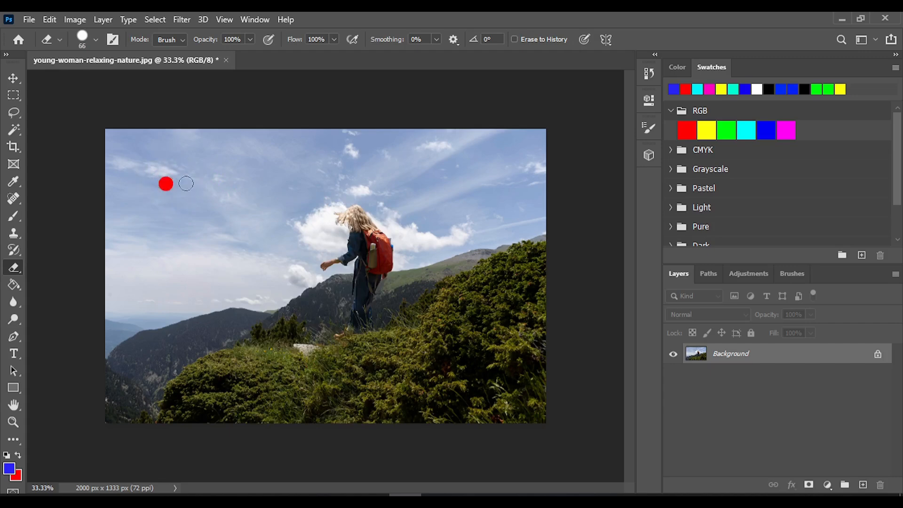
{"action": "key", "text": "ctrl+z"}
Enlarge the eraser to 125 px, erase the upper-left sky on the locked Background layer and undo the erasing
{"action": "key", "text": "bracketright"}
{"action": "key", "text": "bracketright"}
{"action": "key", "text": "bracketright"}
{"action": "key", "text": "bracketright"}
{"action": "key", "text": "bracketright"}
{"action": "mouse_move", "coordinate": [211, 176]}
{"action": "left_mouse_down"}
{"action": "mouse_move", "coordinate": [92, 172]}
{"action": "mouse_move", "coordinate": [216, 150]}
{"action": "mouse_move", "coordinate": [143, 181]}
{"action": "mouse_move", "coordinate": [69, 144]}
{"action": "mouse_move", "coordinate": [142, 133]}
{"action": "mouse_move", "coordinate": [69, 135]}
{"action": "mouse_move", "coordinate": [182, 127]}
{"action": "left_mouse_up"}
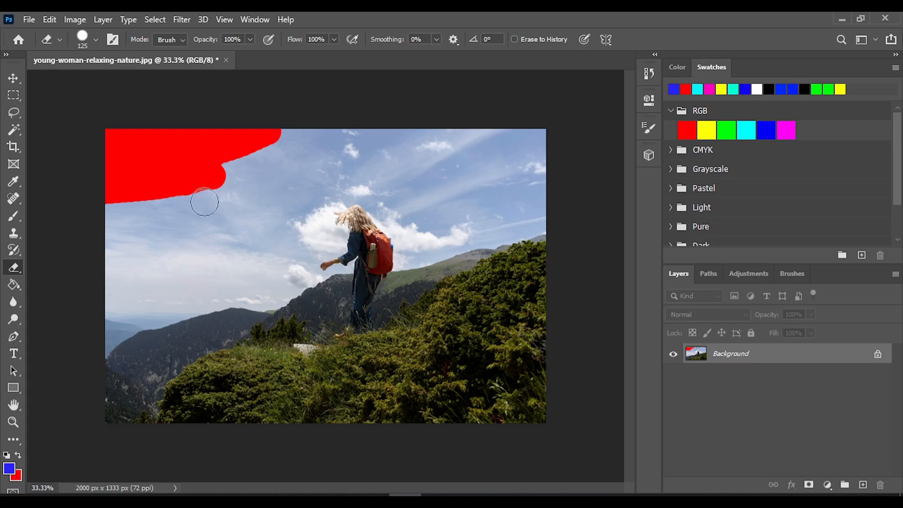
{"action": "mouse_move", "coordinate": [221, 179]}
{"action": "left_mouse_down"}
{"action": "mouse_move", "coordinate": [214, 173]}
{"action": "mouse_move", "coordinate": [229, 160]}
{"action": "mouse_move", "coordinate": [217, 189]}
{"action": "left_mouse_up"}
{"action": "key", "text": "ctrl+z"}
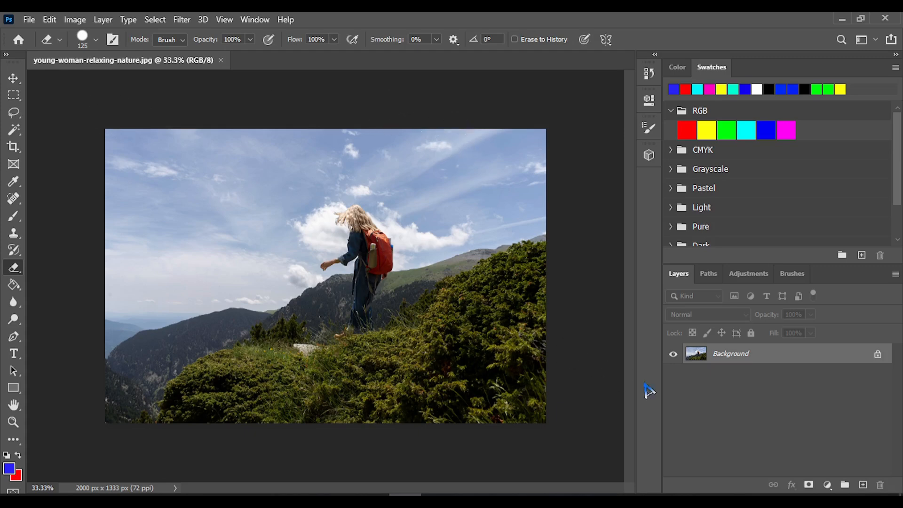
Unlock the Background layer, try erasing the upper-left sky with a 200 px eraser and undo the strokes
{"action": "left_click", "coordinate": [879, 356]}
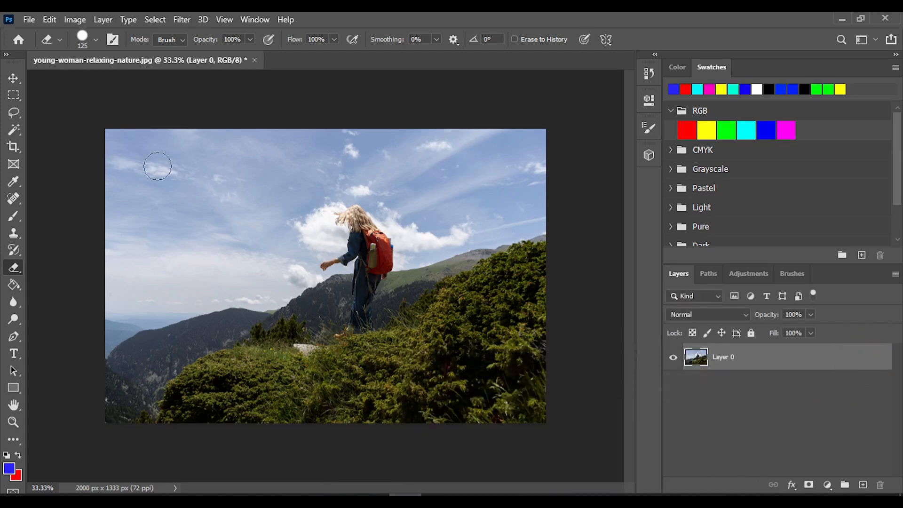
{"action": "key", "text": "bracketright"}
{"action": "key", "text": "bracketright"}
{"action": "key", "text": "bracketright"}
{"action": "mouse_move", "coordinate": [153, 139]}
{"action": "left_mouse_down"}
{"action": "mouse_move", "coordinate": [220, 148]}
{"action": "mouse_move", "coordinate": [182, 146]}
{"action": "mouse_move", "coordinate": [218, 139]}
{"action": "mouse_move", "coordinate": [86, 194]}
{"action": "mouse_move", "coordinate": [142, 212]}
{"action": "mouse_move", "coordinate": [244, 128]}
{"action": "mouse_move", "coordinate": [177, 200]}
{"action": "mouse_move", "coordinate": [202, 204]}
{"action": "mouse_move", "coordinate": [283, 164]}
{"action": "mouse_move", "coordinate": [140, 236]}
{"action": "mouse_move", "coordinate": [213, 206]}
{"action": "left_mouse_up"}
{"action": "key", "text": "ctrl"}
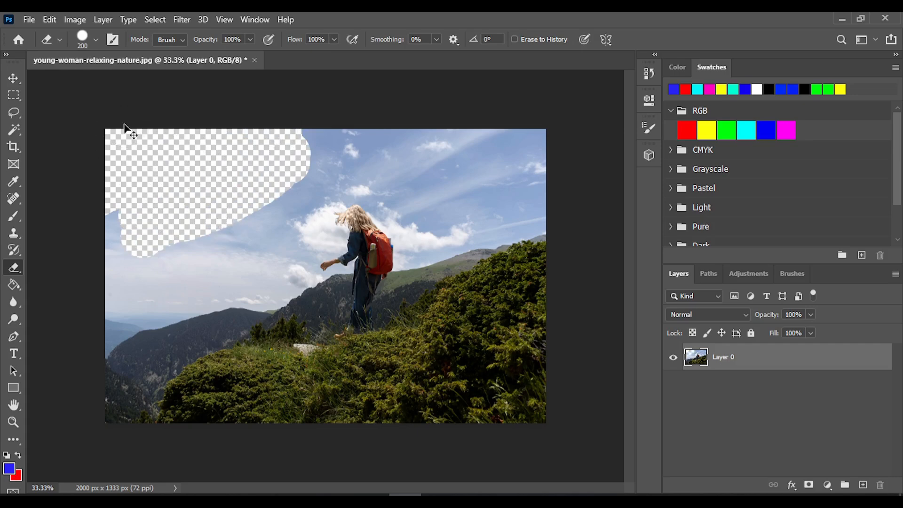
{"action": "key", "text": "ctrl+z"}
{"action": "key", "text": "ctrl+z"}
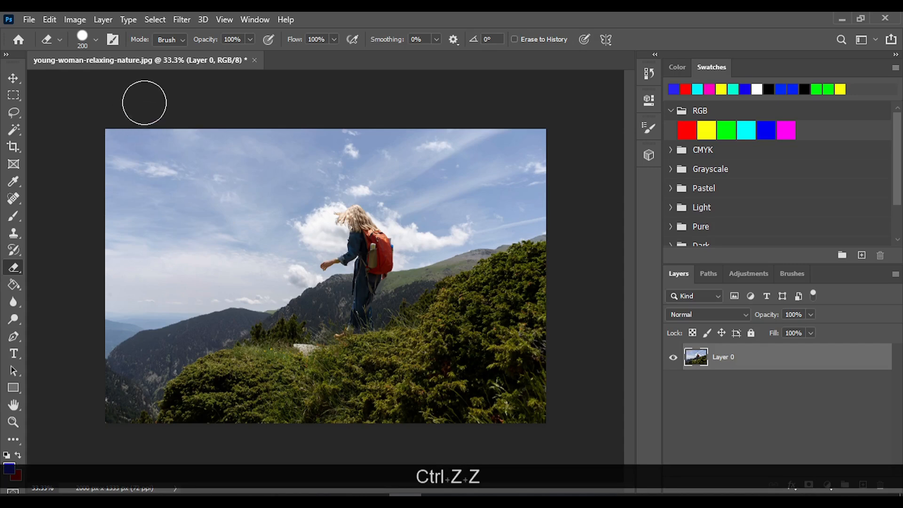
Set the eraser opacity to 28% and erase the upper-left sky with several overlapping strokes
{"action": "left_click", "coordinate": [250, 39]}
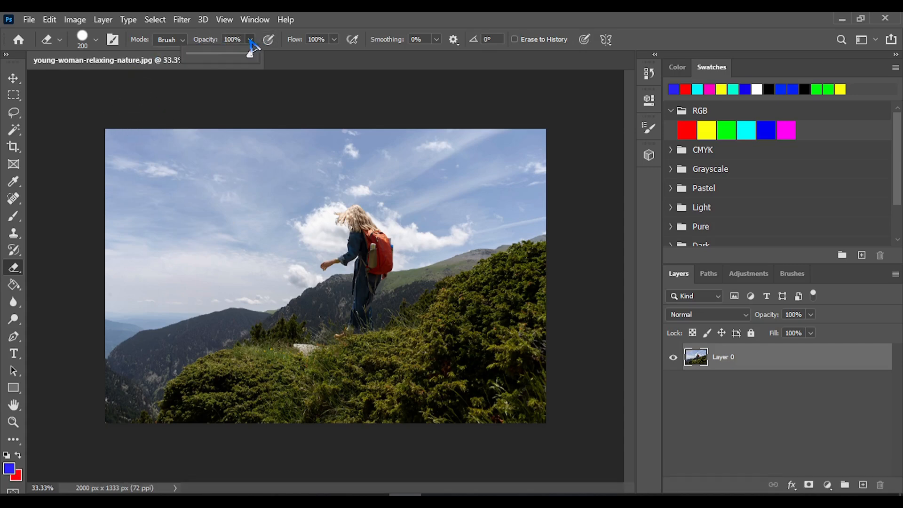
{"action": "left_click_drag", "start_coordinate": [248, 55], "coordinate": [207, 55]}
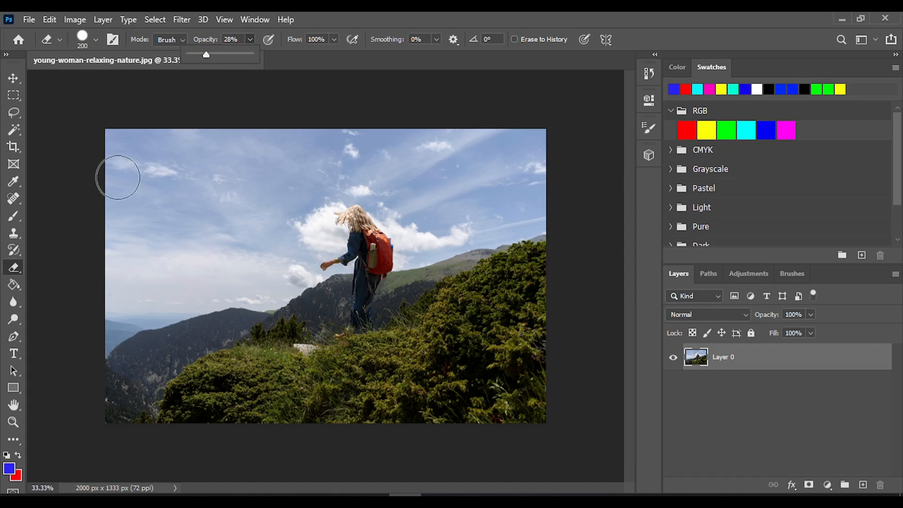
{"action": "left_click", "coordinate": [120, 161]}
{"action": "mouse_move", "coordinate": [130, 160]}
{"action": "left_mouse_down"}
{"action": "mouse_move", "coordinate": [267, 153]}
{"action": "mouse_move", "coordinate": [174, 145]}
{"action": "mouse_move", "coordinate": [286, 149]}
{"action": "mouse_move", "coordinate": [168, 194]}
{"action": "mouse_move", "coordinate": [126, 198]}
{"action": "mouse_move", "coordinate": [207, 162]}
{"action": "mouse_move", "coordinate": [279, 166]}
{"action": "mouse_move", "coordinate": [141, 231]}
{"action": "mouse_move", "coordinate": [244, 161]}
{"action": "mouse_move", "coordinate": [260, 175]}
{"action": "mouse_move", "coordinate": [206, 220]}
{"action": "mouse_move", "coordinate": [262, 183]}
{"action": "mouse_move", "coordinate": [286, 137]}
{"action": "mouse_move", "coordinate": [280, 184]}
{"action": "left_mouse_up"}
{"action": "mouse_move", "coordinate": [261, 223]}
{"action": "left_mouse_down"}
{"action": "mouse_move", "coordinate": [226, 238]}
{"action": "mouse_move", "coordinate": [133, 241]}
{"action": "left_mouse_up"}
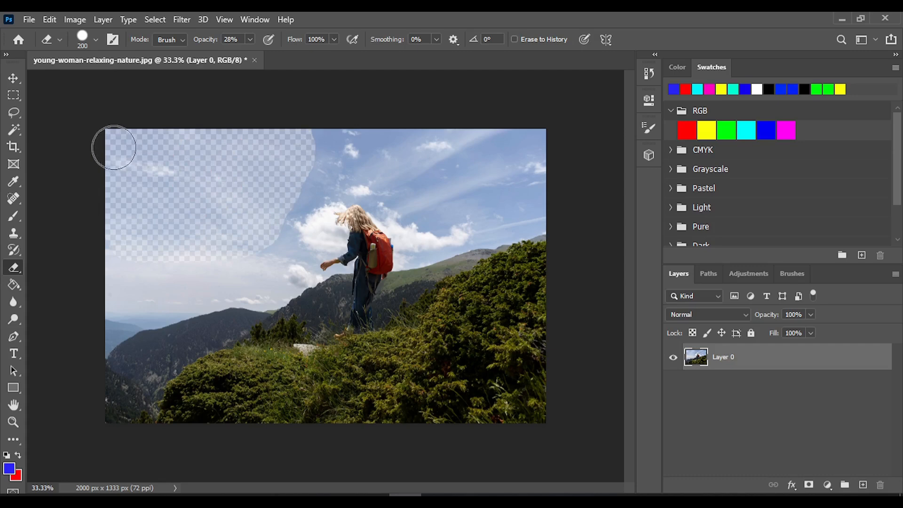
{"action": "mouse_move", "coordinate": [104, 173]}
{"action": "left_mouse_down"}
{"action": "mouse_move", "coordinate": [196, 165]}
{"action": "mouse_move", "coordinate": [174, 234]}
{"action": "mouse_move", "coordinate": [224, 148]}
{"action": "mouse_move", "coordinate": [157, 196]}
{"action": "mouse_move", "coordinate": [231, 204]}
{"action": "mouse_move", "coordinate": [159, 160]}
{"action": "mouse_move", "coordinate": [115, 158]}
{"action": "mouse_move", "coordinate": [139, 159]}
{"action": "left_mouse_up"}
{"action": "mouse_move", "coordinate": [245, 148]}
{"action": "left_mouse_down"}
{"action": "mouse_move", "coordinate": [282, 169]}
{"action": "mouse_move", "coordinate": [248, 198]}
{"action": "left_mouse_up"}
{"action": "mouse_move", "coordinate": [125, 174]}
{"action": "left_mouse_down"}
{"action": "mouse_move", "coordinate": [110, 152]}
{"action": "mouse_move", "coordinate": [190, 169]}
{"action": "mouse_move", "coordinate": [222, 154]}
{"action": "mouse_move", "coordinate": [169, 158]}
{"action": "mouse_move", "coordinate": [134, 177]}
{"action": "mouse_move", "coordinate": [190, 157]}
{"action": "mouse_move", "coordinate": [208, 134]}
{"action": "mouse_move", "coordinate": [156, 151]}
{"action": "mouse_move", "coordinate": [197, 187]}
{"action": "mouse_move", "coordinate": [260, 181]}
{"action": "mouse_move", "coordinate": [189, 164]}
{"action": "mouse_move", "coordinate": [240, 151]}
{"action": "mouse_move", "coordinate": [122, 175]}
{"action": "mouse_move", "coordinate": [119, 193]}
{"action": "mouse_move", "coordinate": [181, 204]}
{"action": "mouse_move", "coordinate": [191, 189]}
{"action": "mouse_move", "coordinate": [93, 209]}
{"action": "mouse_move", "coordinate": [180, 177]}
{"action": "mouse_move", "coordinate": [139, 136]}
{"action": "mouse_move", "coordinate": [112, 147]}
{"action": "mouse_move", "coordinate": [143, 155]}
{"action": "mouse_move", "coordinate": [175, 142]}
{"action": "mouse_move", "coordinate": [210, 184]}
{"action": "left_mouse_up"}
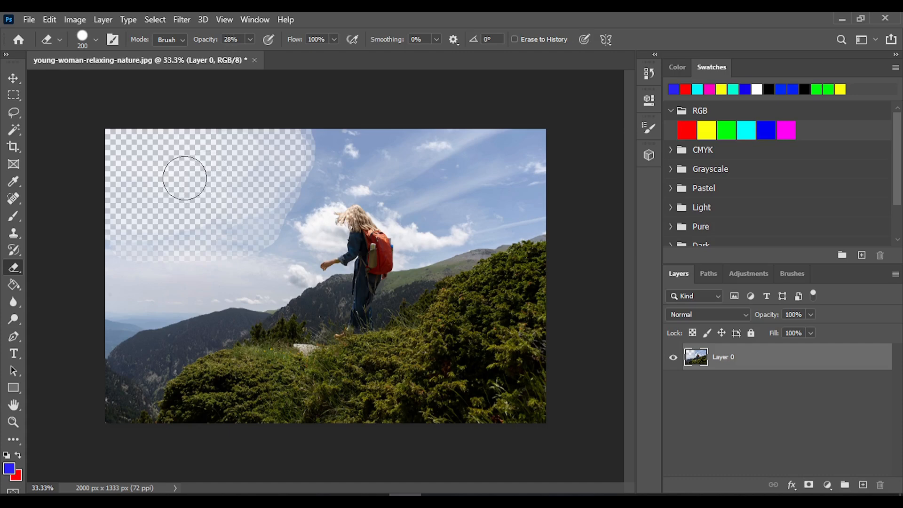
Undo all the 28% opacity erasing strokes in the sky
{"action": "key", "text": "ctrl+z"}
{"action": "key", "text": "ctrl+z"}
{"action": "key", "text": "ctrl+z"}
{"action": "key", "text": "ctrl+z"}
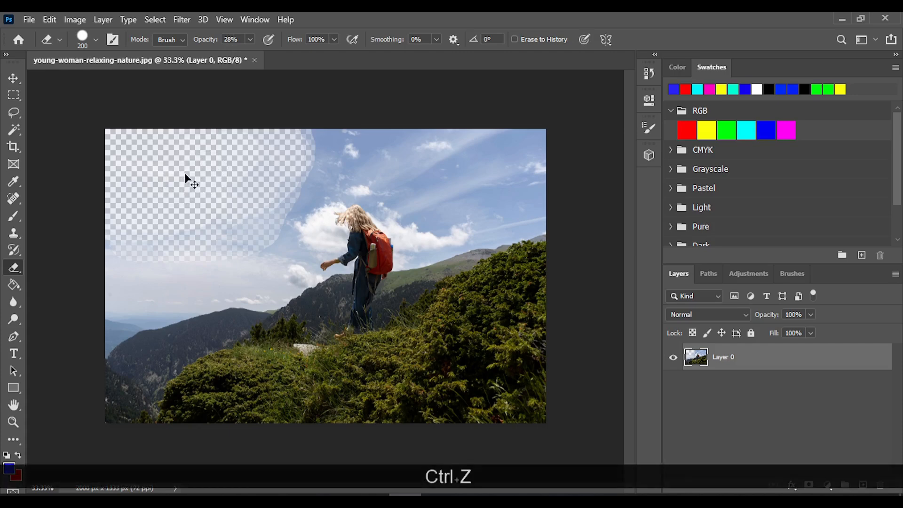
{"action": "key", "text": "ctrl+z"}
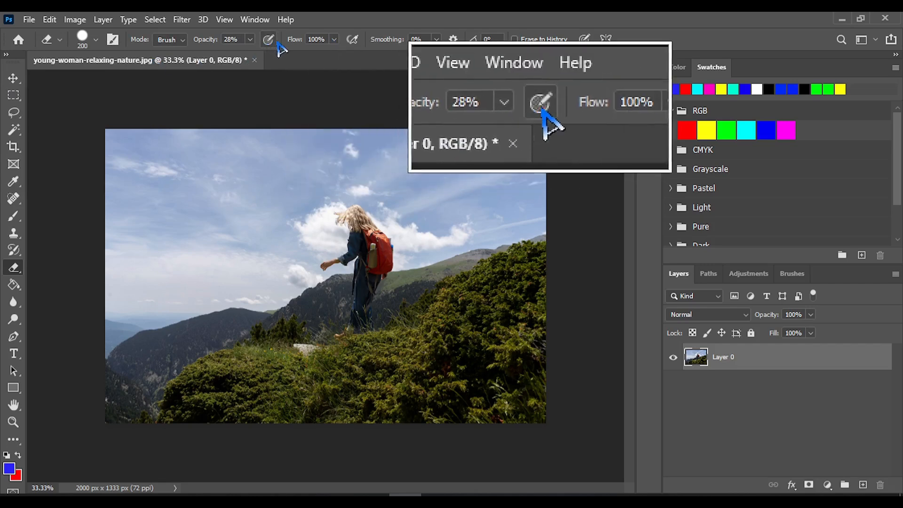
Set the eraser flow to 33% and erase across the upper-left sky with repeated strokes
{"action": "left_click", "coordinate": [333, 39]}
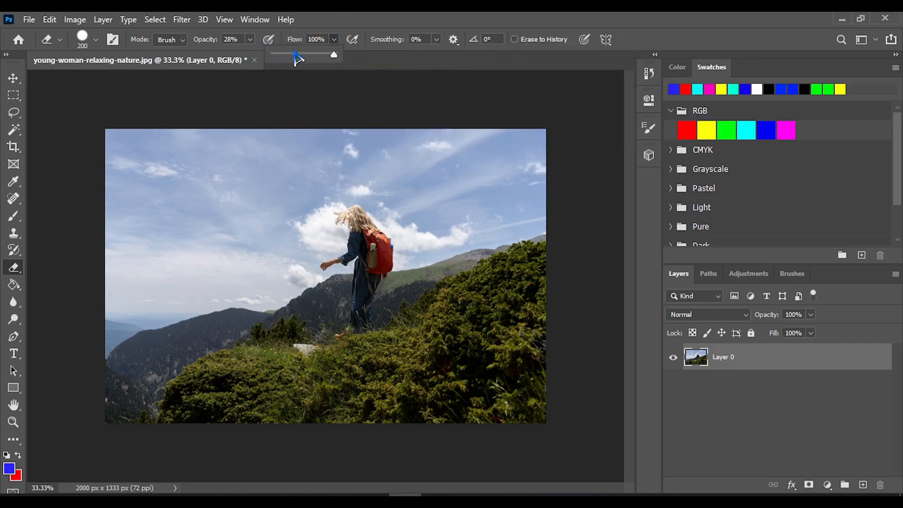
{"action": "left_click", "coordinate": [294, 54]}
{"action": "left_click", "coordinate": [133, 171]}
{"action": "mouse_move", "coordinate": [133, 171]}
{"action": "left_mouse_down"}
{"action": "mouse_move", "coordinate": [293, 170]}
{"action": "mouse_move", "coordinate": [197, 160]}
{"action": "mouse_move", "coordinate": [239, 158]}
{"action": "mouse_move", "coordinate": [148, 169]}
{"action": "mouse_move", "coordinate": [318, 170]}
{"action": "mouse_move", "coordinate": [149, 169]}
{"action": "mouse_move", "coordinate": [77, 181]}
{"action": "mouse_move", "coordinate": [145, 186]}
{"action": "mouse_move", "coordinate": [136, 195]}
{"action": "mouse_move", "coordinate": [273, 172]}
{"action": "mouse_move", "coordinate": [270, 154]}
{"action": "mouse_move", "coordinate": [130, 179]}
{"action": "mouse_move", "coordinate": [166, 168]}
{"action": "mouse_move", "coordinate": [176, 176]}
{"action": "mouse_move", "coordinate": [252, 167]}
{"action": "mouse_move", "coordinate": [250, 155]}
{"action": "mouse_move", "coordinate": [299, 159]}
{"action": "mouse_move", "coordinate": [244, 167]}
{"action": "mouse_move", "coordinate": [294, 158]}
{"action": "left_mouse_up"}
{"action": "mouse_move", "coordinate": [175, 178]}
{"action": "left_mouse_down"}
{"action": "mouse_move", "coordinate": [98, 183]}
{"action": "mouse_move", "coordinate": [313, 145]}
{"action": "mouse_move", "coordinate": [129, 204]}
{"action": "mouse_move", "coordinate": [260, 169]}
{"action": "mouse_move", "coordinate": [133, 192]}
{"action": "mouse_move", "coordinate": [237, 179]}
{"action": "mouse_move", "coordinate": [252, 161]}
{"action": "left_mouse_up"}
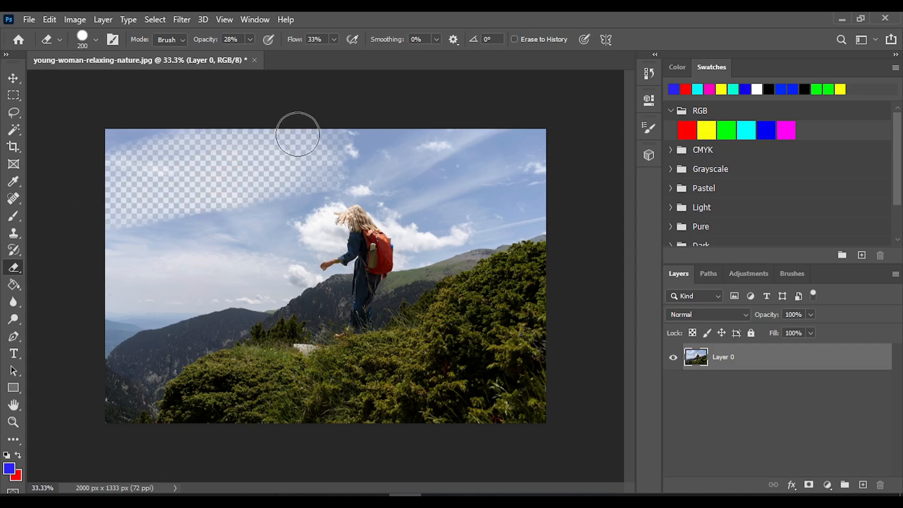
Undo the erasing strokes made at 33% flow
{"action": "key", "text": "ctrl+z"}
{"action": "key", "text": "ctrl+z"}
{"action": "key", "text": "ctrl+z"}
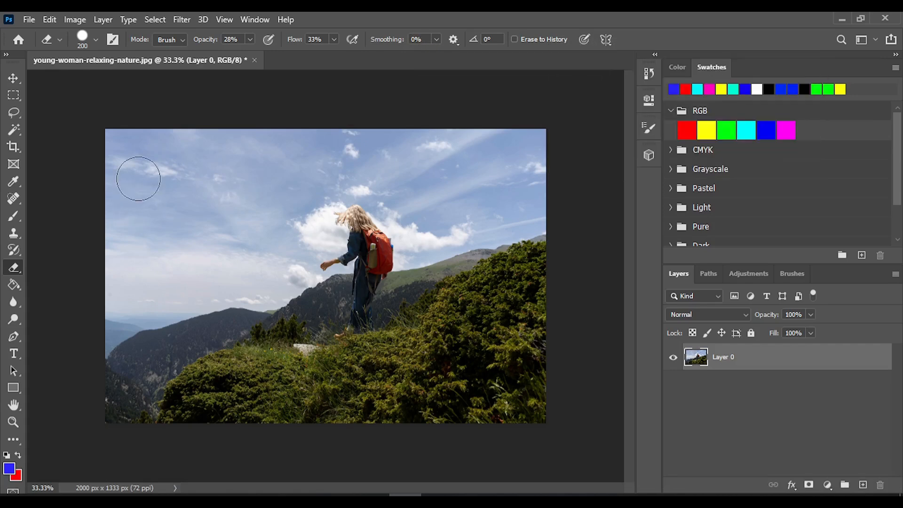
Reduce the eraser to 150 px, try a stroke in the sky, and undo both that stroke and the layer unlock
{"action": "key", "text": "bracketleft"}
{"action": "key", "text": "bracketleft"}
{"action": "scroll", "coordinate": [139, 171], "scroll_direction": "up", "scroll_amount": 1}
{"action": "left_click_drag", "start_coordinate": [136, 167], "coordinate": [217, 159]}
{"action": "key", "text": "ctrl+z"}
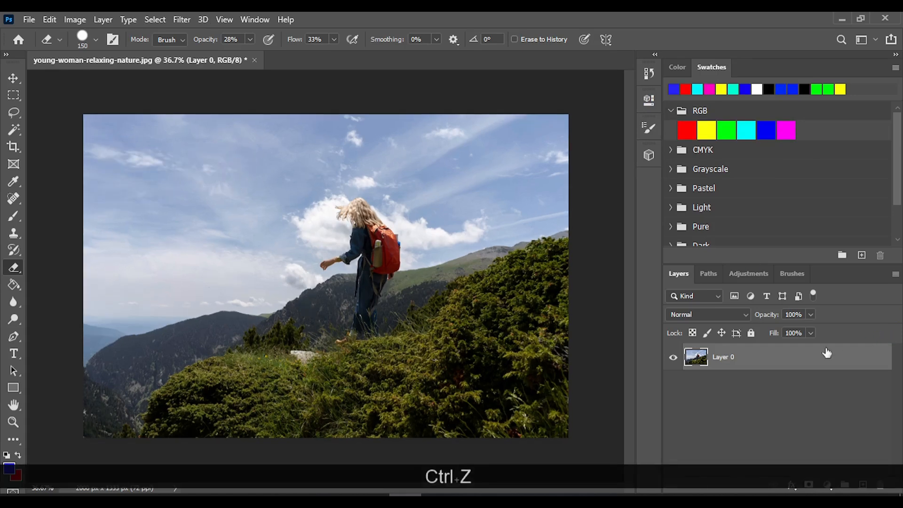
{"action": "key", "text": "ctrl+z"}
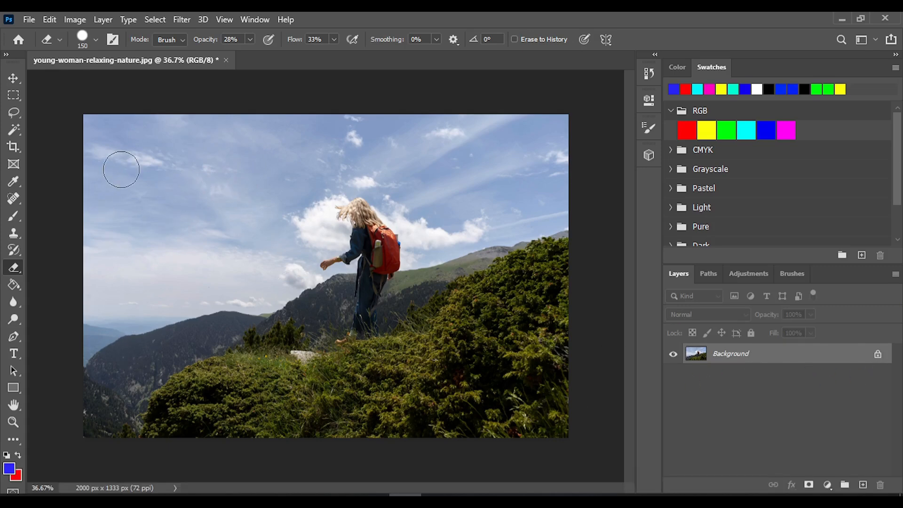
Set the eraser opacity to 100% and erase one dab in the upper-left sky of the locked Background layer
{"action": "left_click", "coordinate": [250, 40]}
{"action": "left_click_drag", "start_coordinate": [249, 55], "coordinate": [336, 54]}
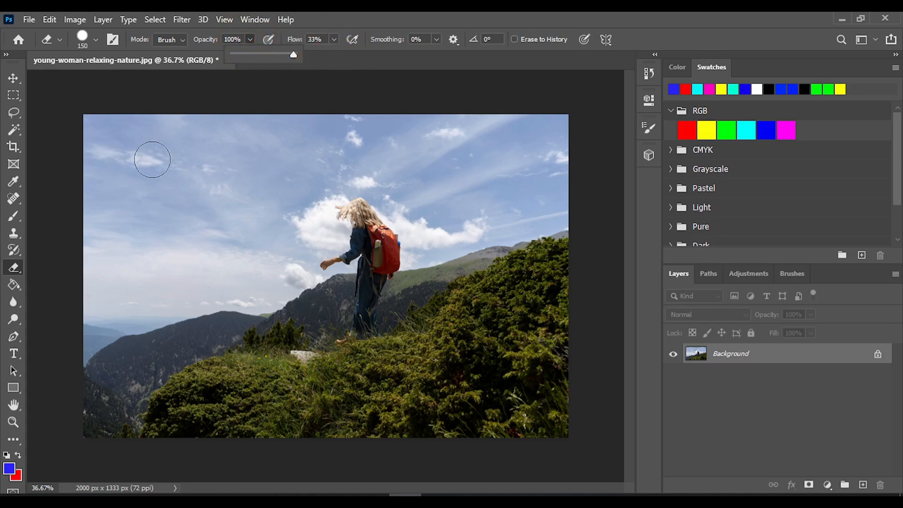
{"action": "left_click", "coordinate": [132, 162]}
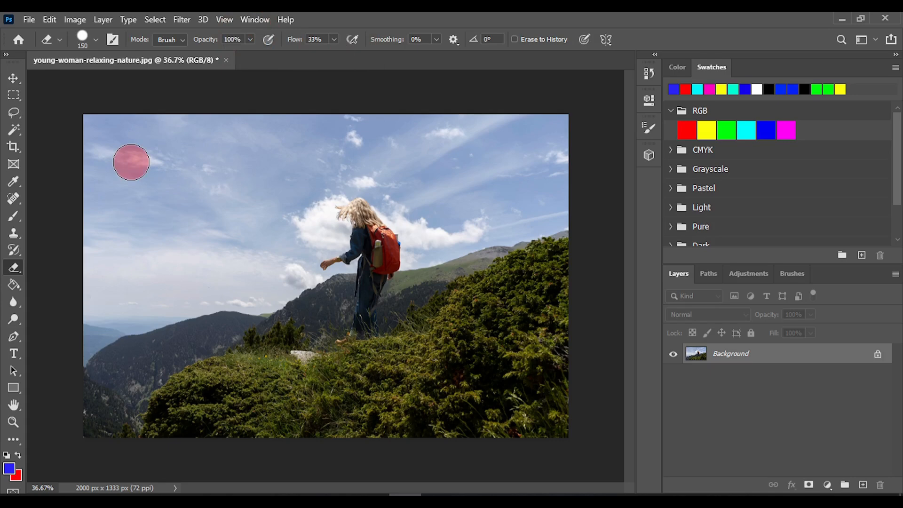
Try an erasing stroke across the upper sky at 33% flow and undo it
{"action": "left_click_drag", "start_coordinate": [132, 162], "coordinate": [514, 166]}
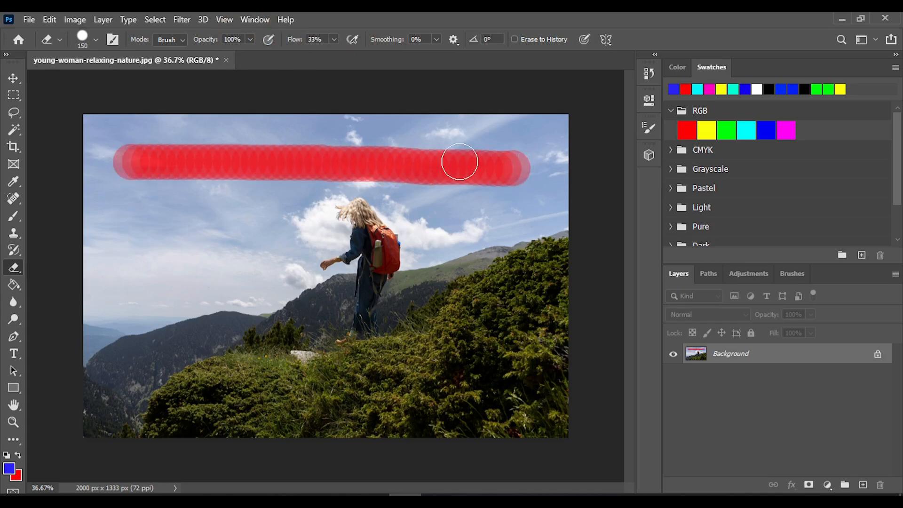
{"action": "key", "text": "ctrl+z"}
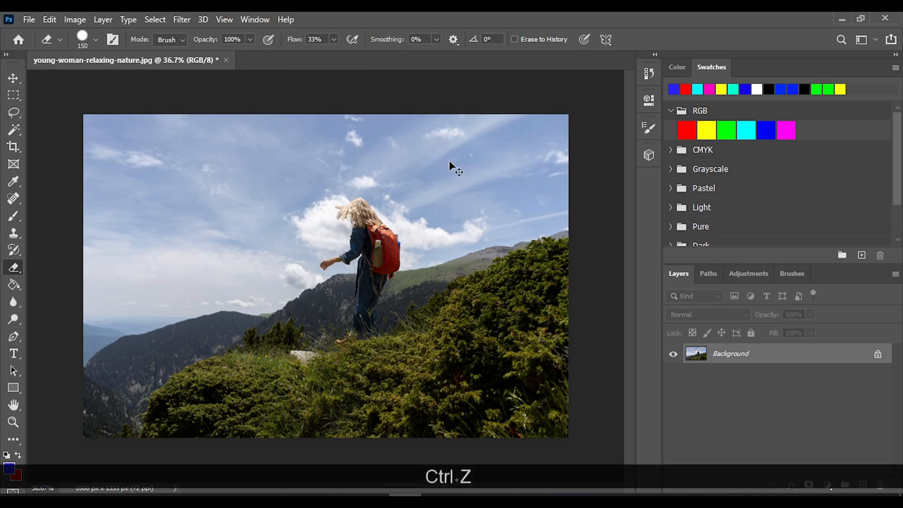
Set the eraser flow to 100%, try a stroke across the upper sky, and undo it
{"action": "left_click", "coordinate": [334, 40]}
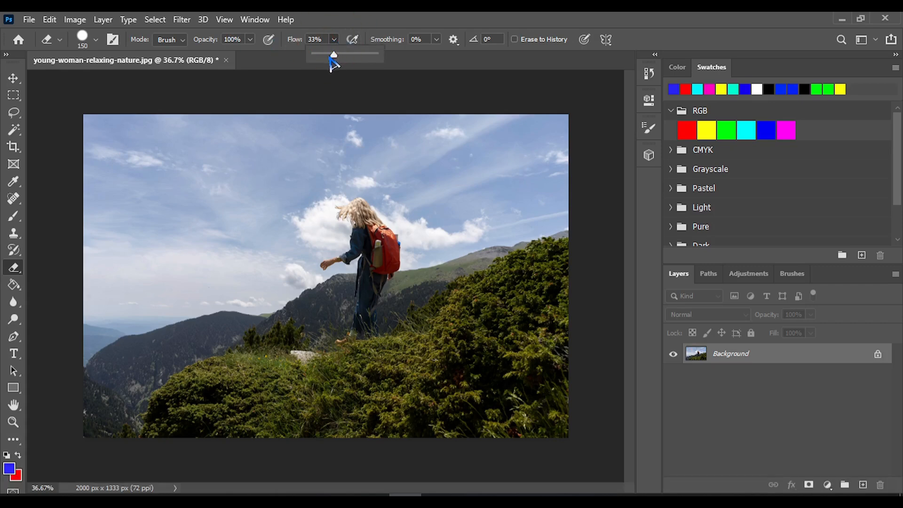
{"action": "left_click_drag", "start_coordinate": [334, 55], "coordinate": [435, 74]}
{"action": "left_click", "coordinate": [405, 55]}
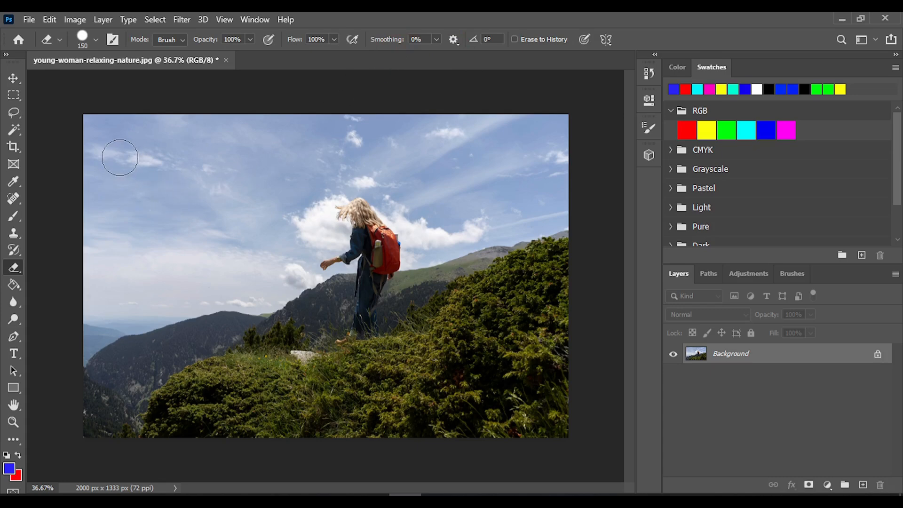
{"action": "left_click_drag", "start_coordinate": [120, 157], "coordinate": [528, 152]}
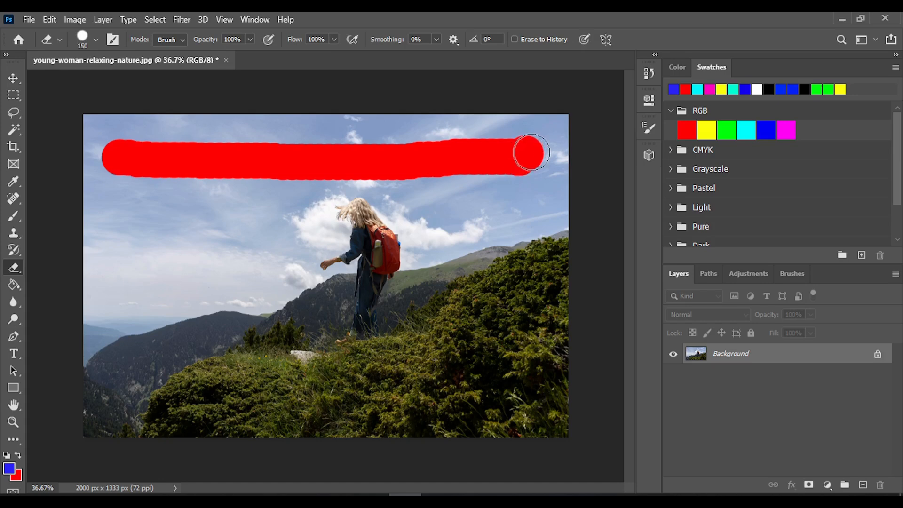
{"action": "key", "text": "ctrl+z"}
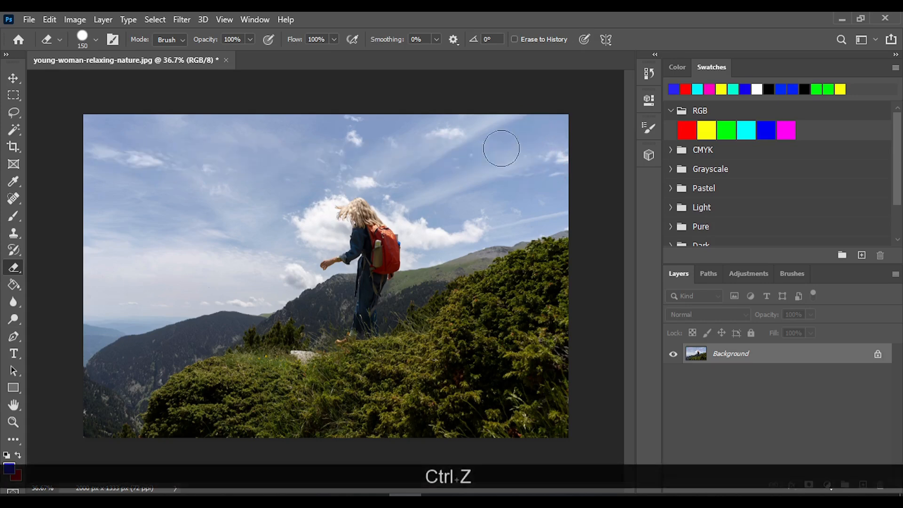
Try two eraser strokes across the upper sky at 100% smoothing, undoing each, and set smoothing back to 0%
{"action": "left_click", "coordinate": [435, 39]}
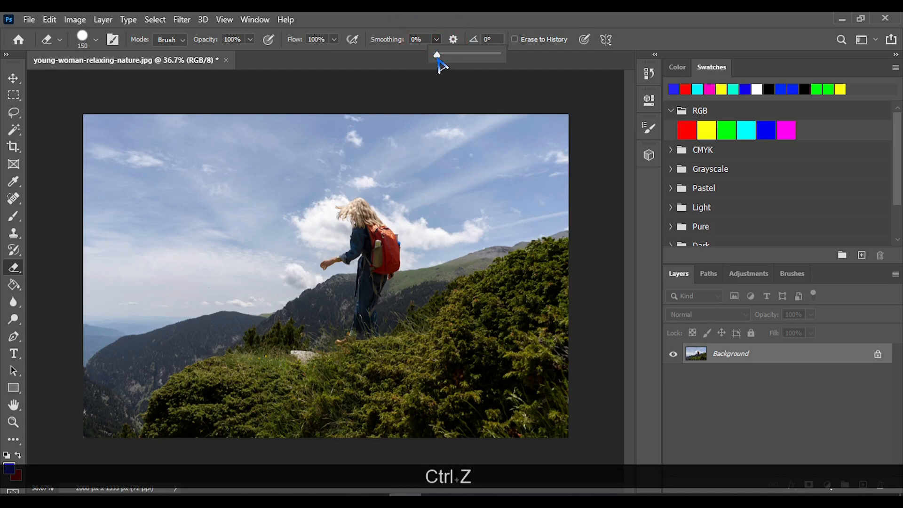
{"action": "left_click_drag", "start_coordinate": [437, 56], "coordinate": [540, 59]}
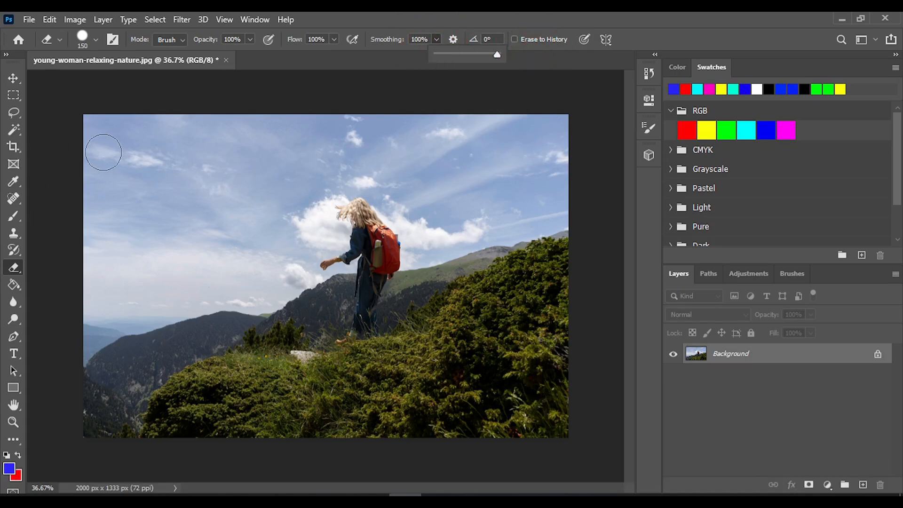
{"action": "left_click_drag", "start_coordinate": [103, 152], "coordinate": [543, 150]}
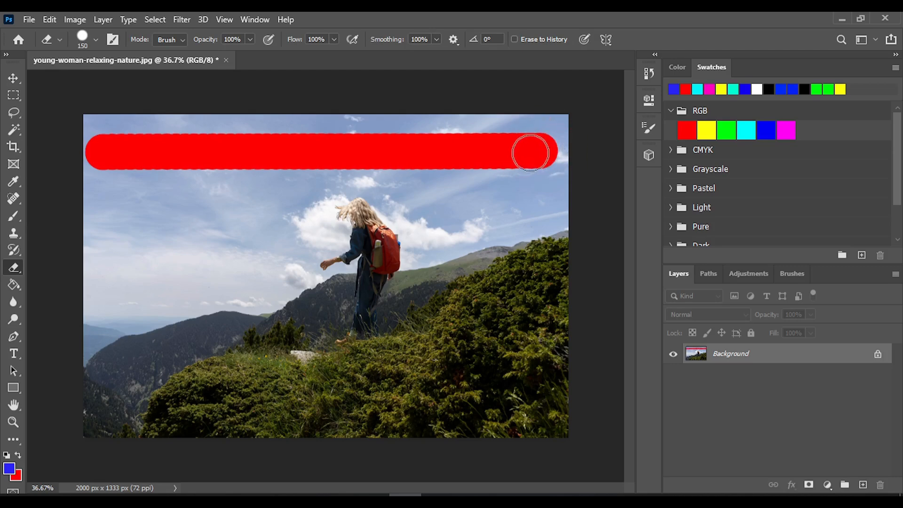
{"action": "key", "text": "ctrl+z"}
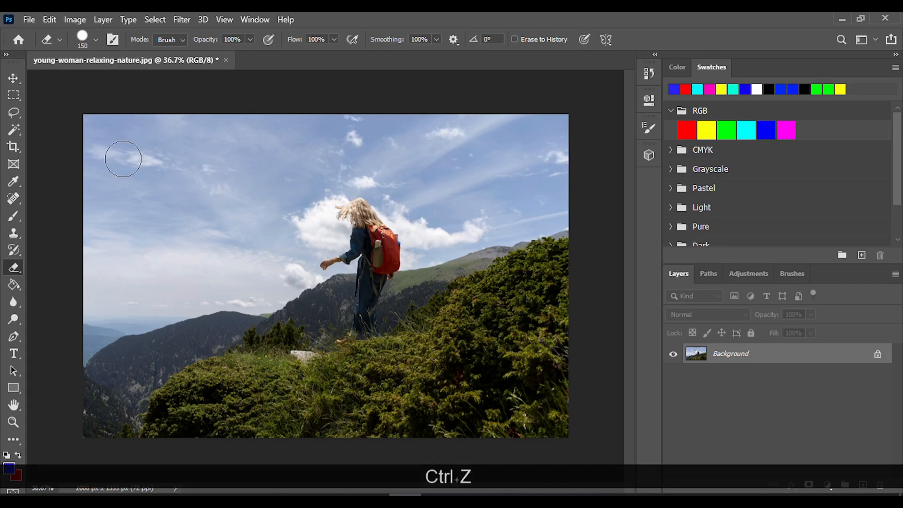
{"action": "left_click_drag", "start_coordinate": [122, 158], "coordinate": [534, 151]}
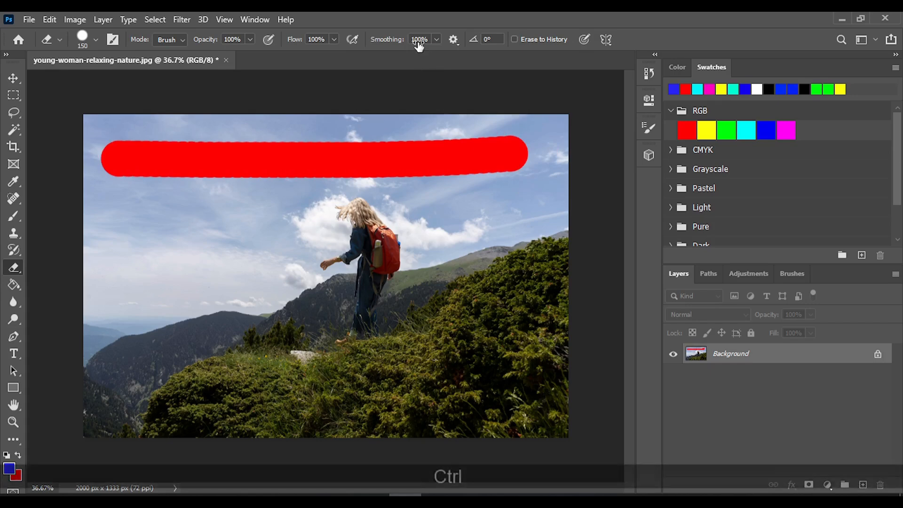
{"action": "key", "text": "ctrl+z"}
{"action": "left_click_drag", "start_coordinate": [437, 43], "coordinate": [330, 56]}
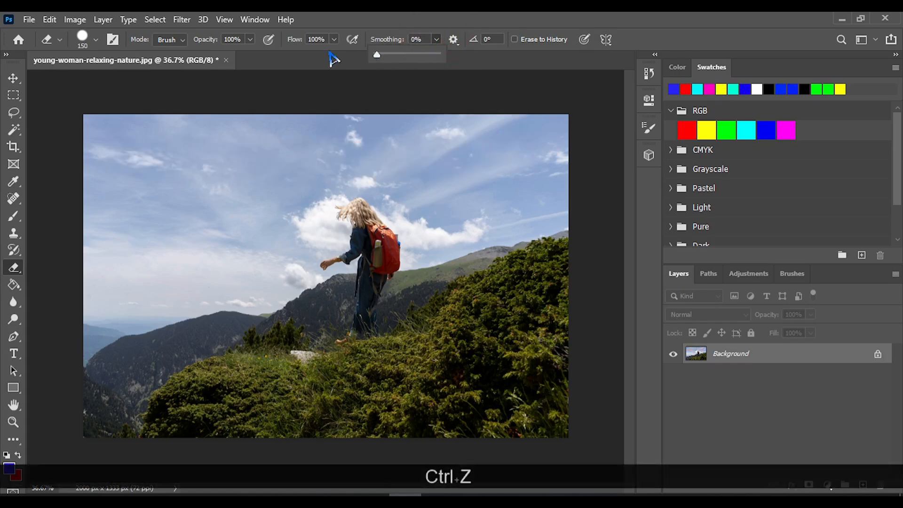
{"action": "left_click", "coordinate": [485, 69]}
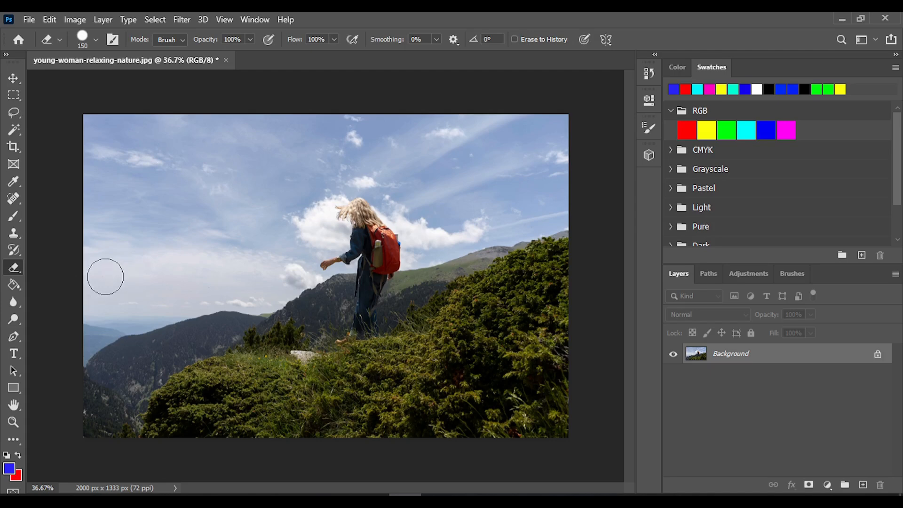
Switch to the Background Eraser Tool and reduce its brush size to 250 px
{"action": "right_click", "coordinate": [13, 269]}
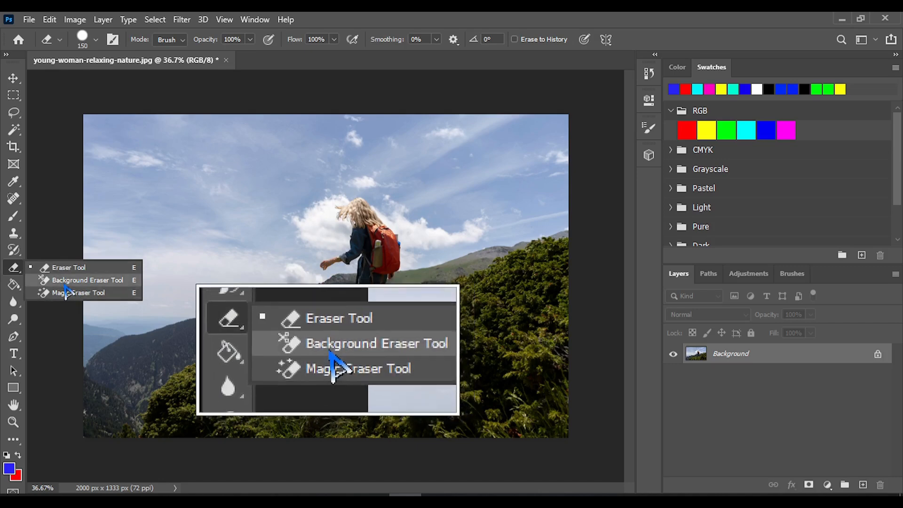
{"action": "left_click", "coordinate": [89, 281]}
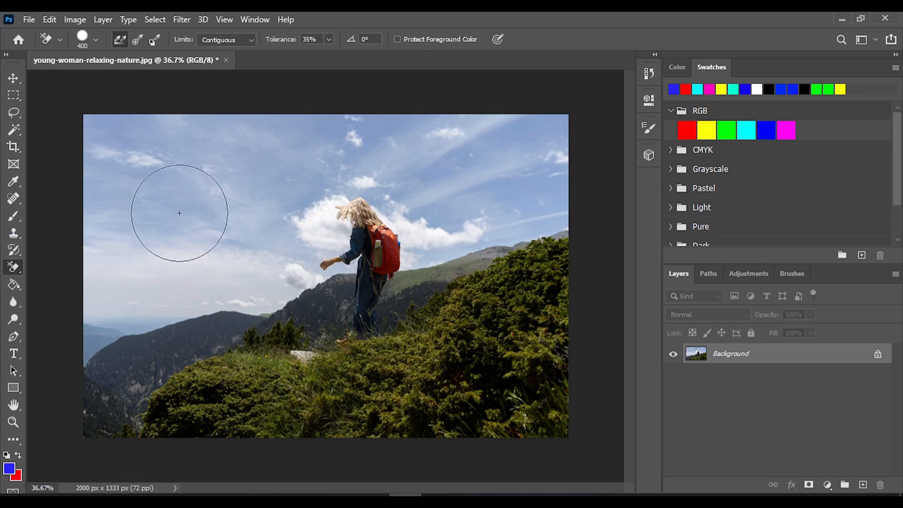
{"action": "key", "text": "bracketleft"}
{"action": "key", "text": "bracketleft"}
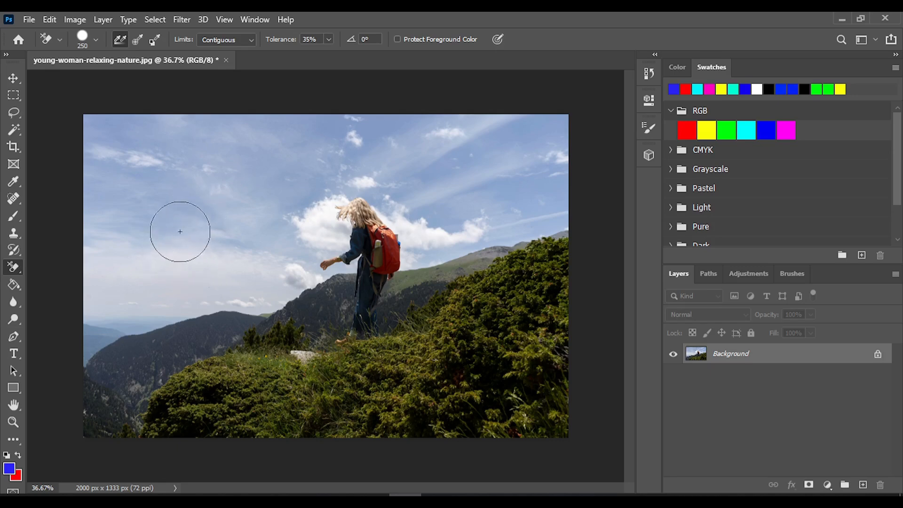
Try two single Background Eraser dabs in the sky beside the woman, undoing each one
{"action": "left_click", "coordinate": [174, 213]}
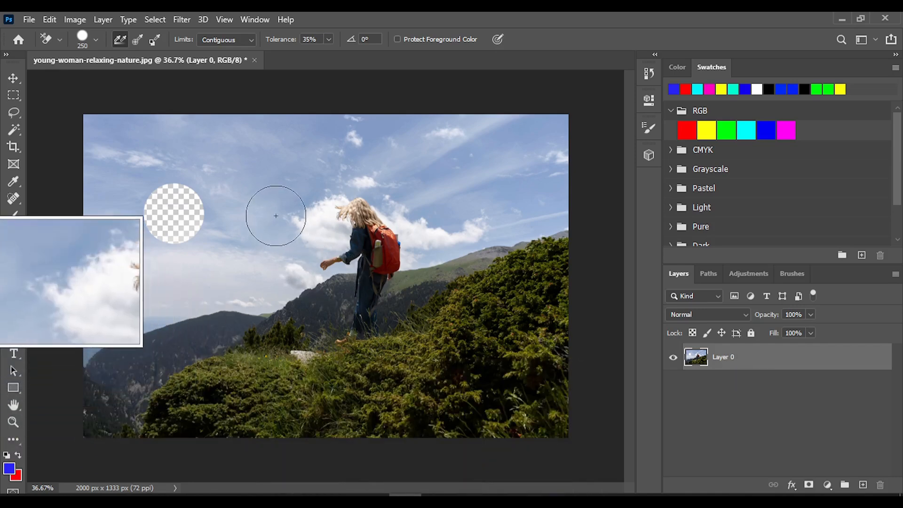
{"action": "key", "text": "ctrl+z"}
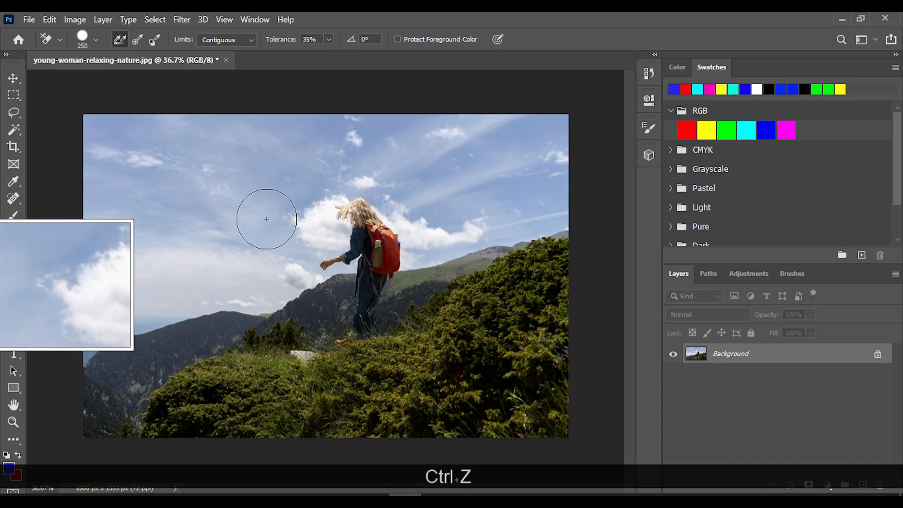
{"action": "left_click", "coordinate": [199, 214]}
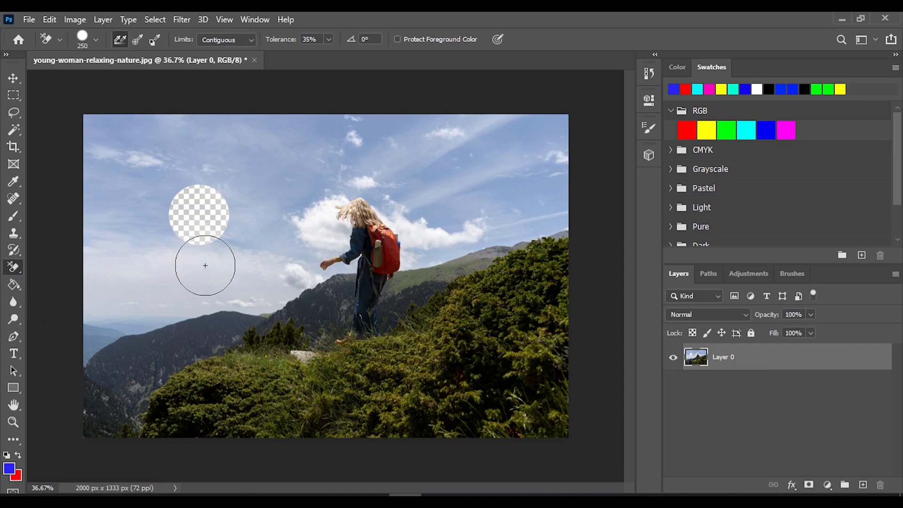
{"action": "key", "text": "ctrl+z"}
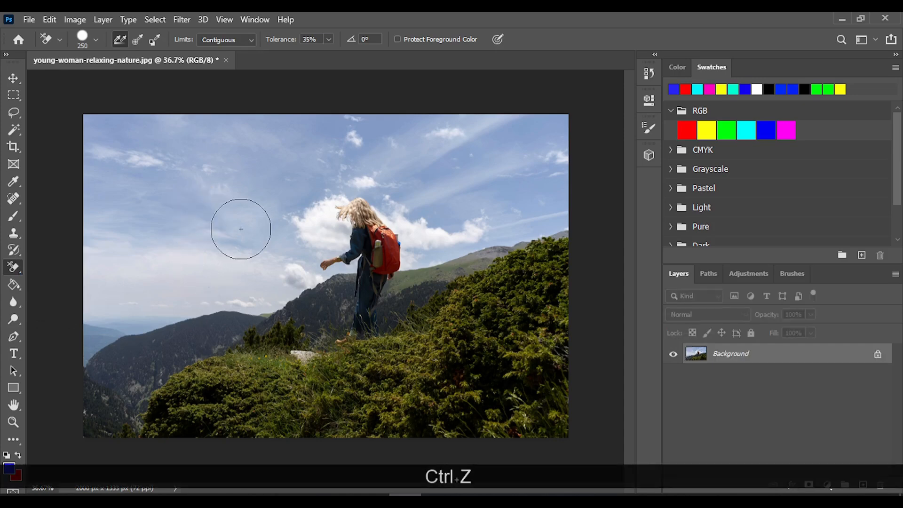
Use continuous sampling to erase freely over the sky, woman and hillside in one stroke, and undo it
{"action": "left_click", "coordinate": [122, 40]}
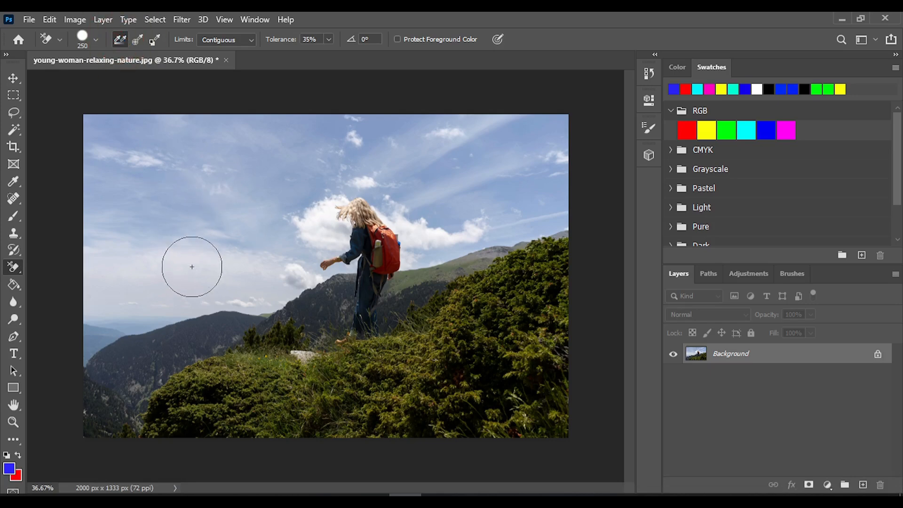
{"action": "mouse_move", "coordinate": [182, 196]}
{"action": "left_mouse_down"}
{"action": "mouse_move", "coordinate": [295, 413]}
{"action": "mouse_move", "coordinate": [231, 334]}
{"action": "mouse_move", "coordinate": [329, 260]}
{"action": "mouse_move", "coordinate": [366, 291]}
{"action": "mouse_move", "coordinate": [284, 312]}
{"action": "mouse_move", "coordinate": [328, 232]}
{"action": "mouse_move", "coordinate": [400, 257]}
{"action": "mouse_move", "coordinate": [366, 304]}
{"action": "mouse_move", "coordinate": [298, 298]}
{"action": "left_mouse_up"}
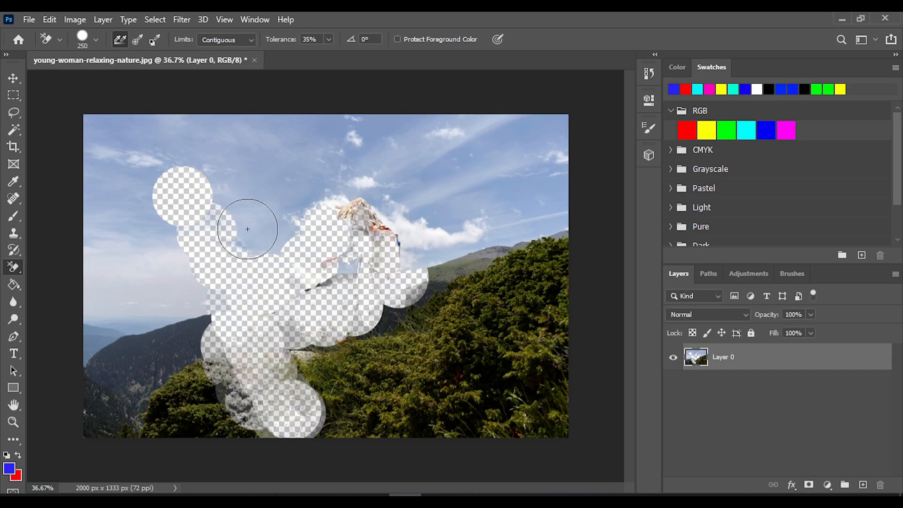
{"action": "key", "text": "ctrl+z"}
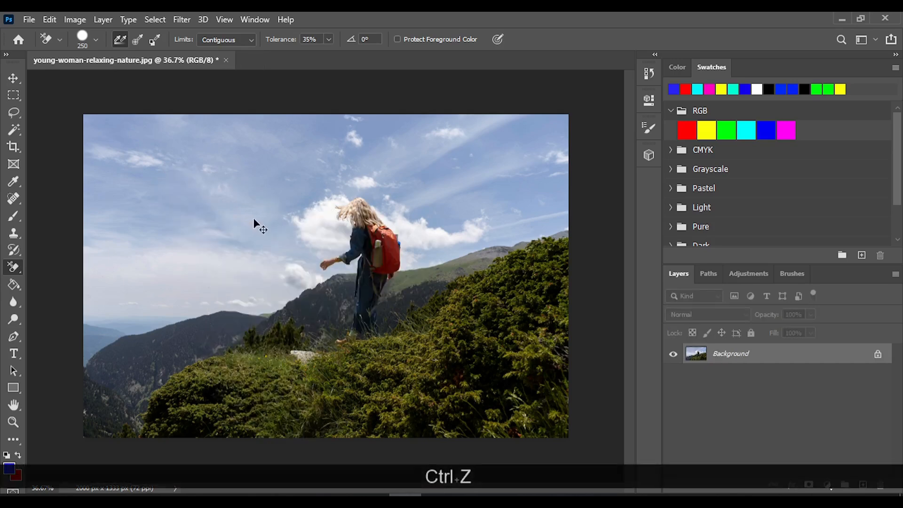
Set sampling to Once and erase the sky and clouds along the mountain ridge up to the woman
{"action": "left_click", "coordinate": [138, 40]}
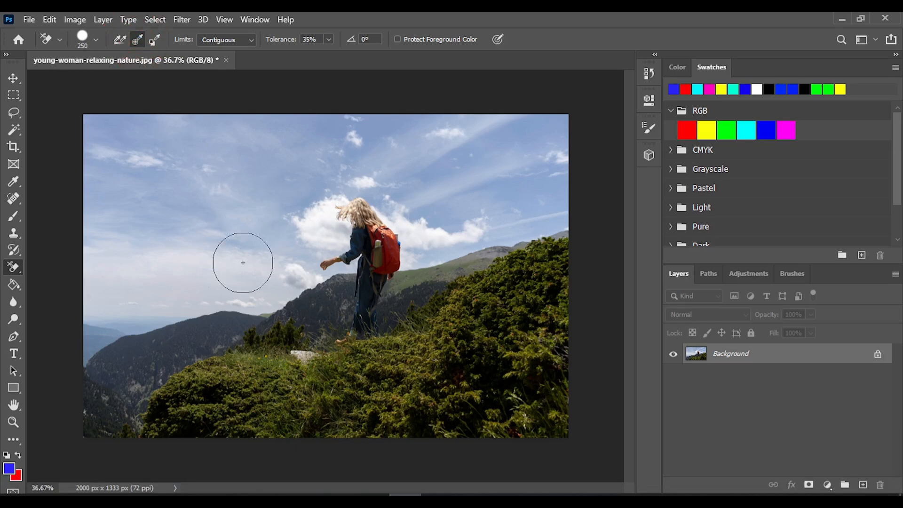
{"action": "scroll", "coordinate": [215, 304], "scroll_direction": "up", "scroll_amount": 5, "text": "alt"}
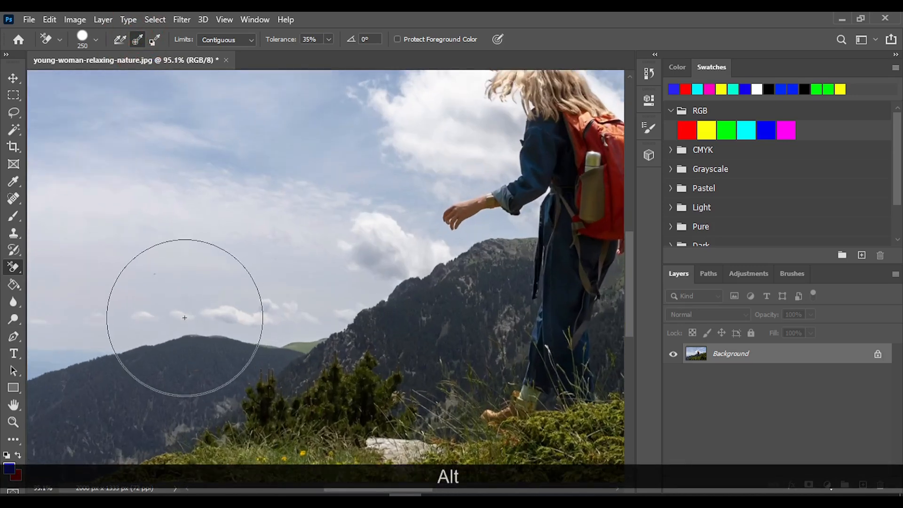
{"action": "scroll", "coordinate": [176, 299], "scroll_direction": "down", "scroll_amount": 2}
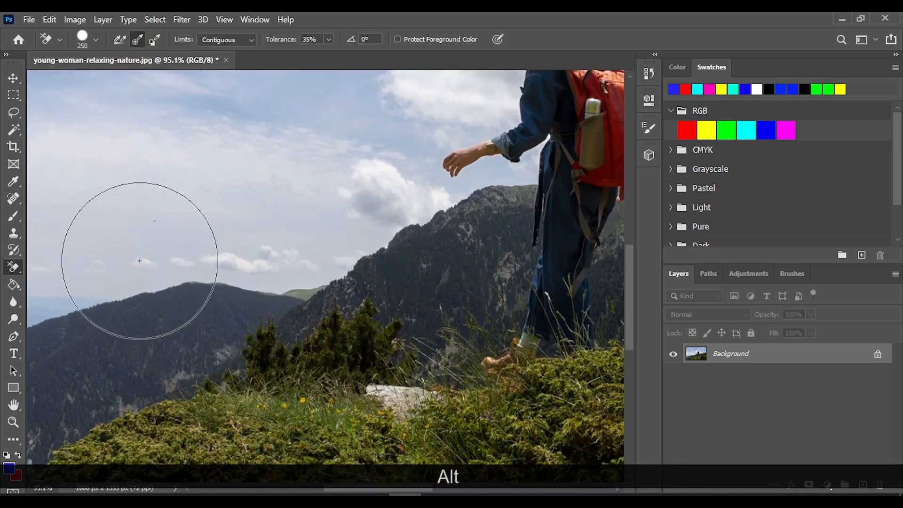
{"action": "left_click", "coordinate": [138, 226]}
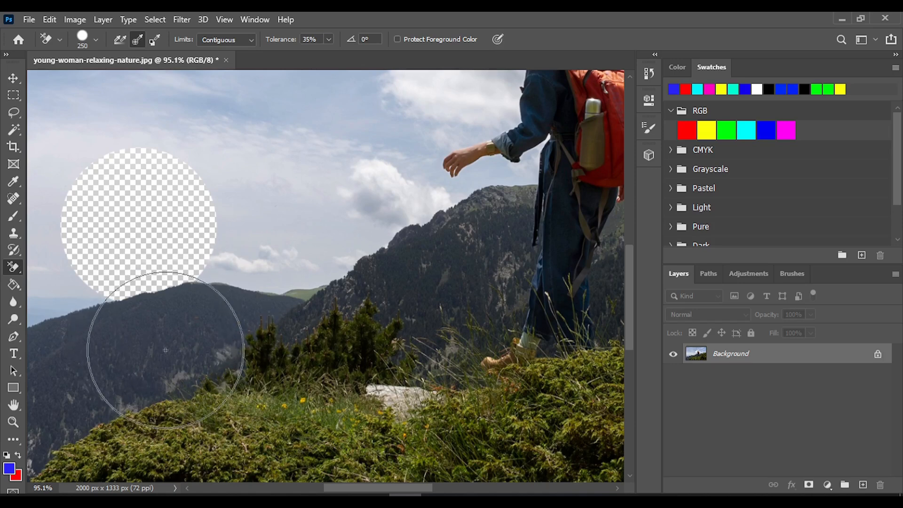
{"action": "left_click", "coordinate": [218, 273]}
{"action": "left_click", "coordinate": [307, 254]}
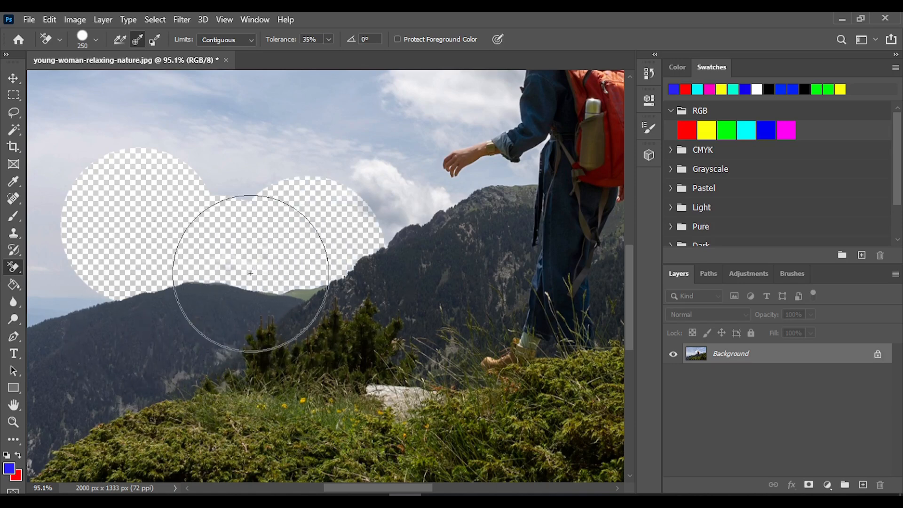
{"action": "mouse_move", "coordinate": [296, 280]}
{"action": "left_mouse_down"}
{"action": "mouse_move", "coordinate": [239, 218]}
{"action": "mouse_move", "coordinate": [247, 239]}
{"action": "mouse_move", "coordinate": [306, 166]}
{"action": "mouse_move", "coordinate": [222, 168]}
{"action": "mouse_move", "coordinate": [249, 205]}
{"action": "mouse_move", "coordinate": [247, 174]}
{"action": "mouse_move", "coordinate": [350, 175]}
{"action": "mouse_move", "coordinate": [366, 214]}
{"action": "mouse_move", "coordinate": [413, 166]}
{"action": "mouse_move", "coordinate": [323, 154]}
{"action": "mouse_move", "coordinate": [518, 140]}
{"action": "mouse_move", "coordinate": [421, 163]}
{"action": "mouse_move", "coordinate": [445, 164]}
{"action": "mouse_move", "coordinate": [462, 139]}
{"action": "mouse_move", "coordinate": [468, 151]}
{"action": "mouse_move", "coordinate": [471, 129]}
{"action": "mouse_move", "coordinate": [524, 66]}
{"action": "mouse_move", "coordinate": [521, 103]}
{"action": "mouse_move", "coordinate": [544, 92]}
{"action": "mouse_move", "coordinate": [478, 102]}
{"action": "mouse_move", "coordinate": [316, 173]}
{"action": "mouse_move", "coordinate": [290, 189]}
{"action": "mouse_move", "coordinate": [296, 209]}
{"action": "left_mouse_up"}
{"action": "scroll", "coordinate": [421, 162], "scroll_direction": "up", "scroll_amount": 2}
{"action": "scroll", "coordinate": [272, 203], "scroll_direction": "down", "scroll_amount": 3, "text": "alt"}
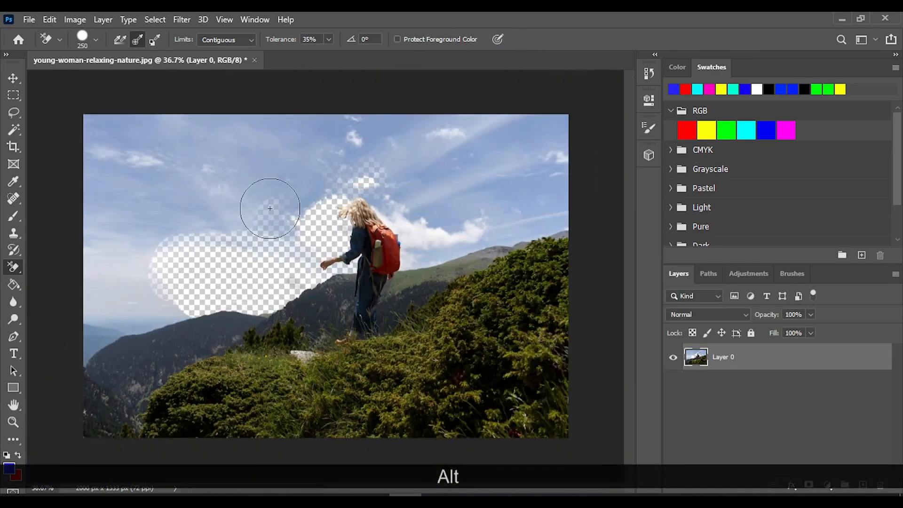
Undo all the background erasing made with sampling set to Once
{"action": "key", "text": "ctrl+z"}
{"action": "key", "text": "ctrl+z"}
{"action": "key", "text": "ctrl+z"}
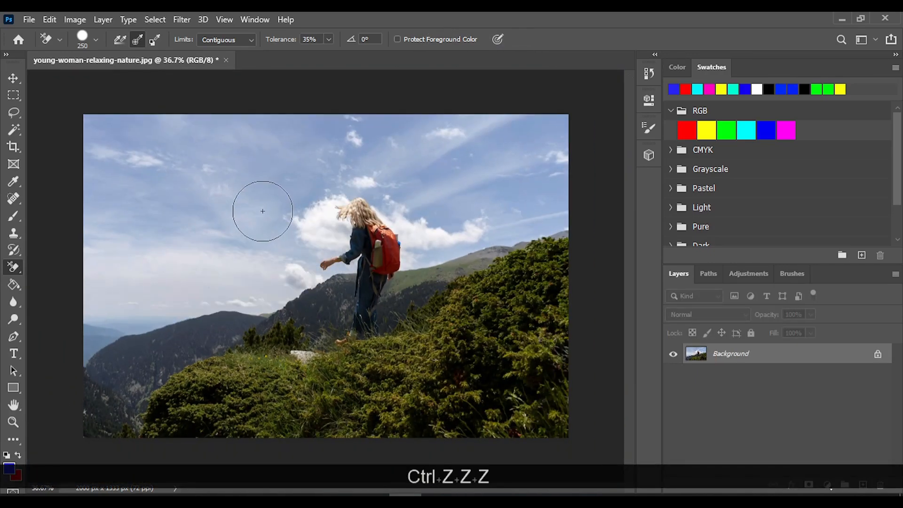
Set the Background Eraser limits to Discontiguous and erase the sky along the left mountain ridge
{"action": "scroll", "coordinate": [262, 211], "scroll_direction": "up", "scroll_amount": 2, "text": "alt"}
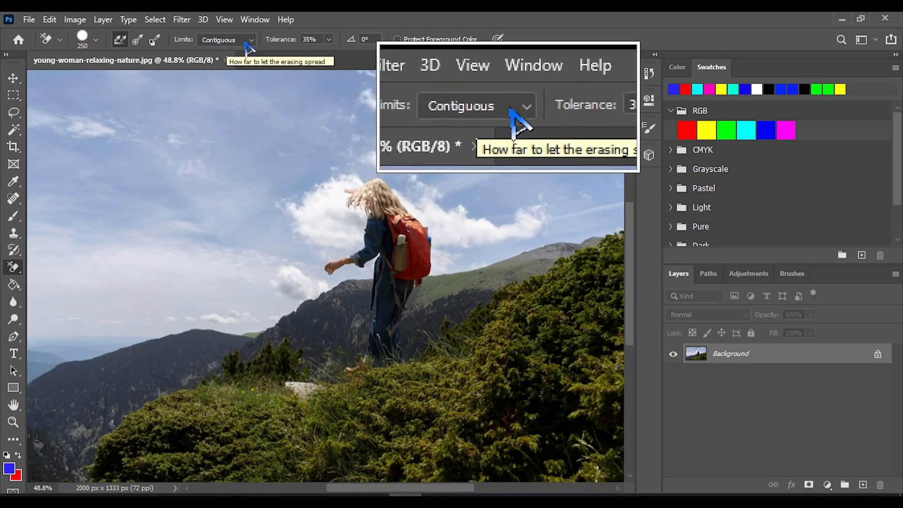
{"action": "left_click", "coordinate": [246, 41]}
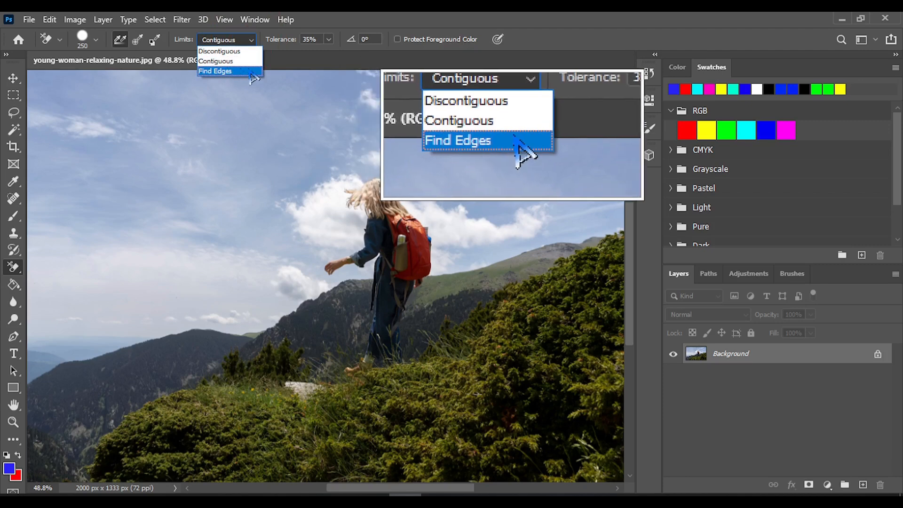
{"action": "left_click", "coordinate": [234, 52]}
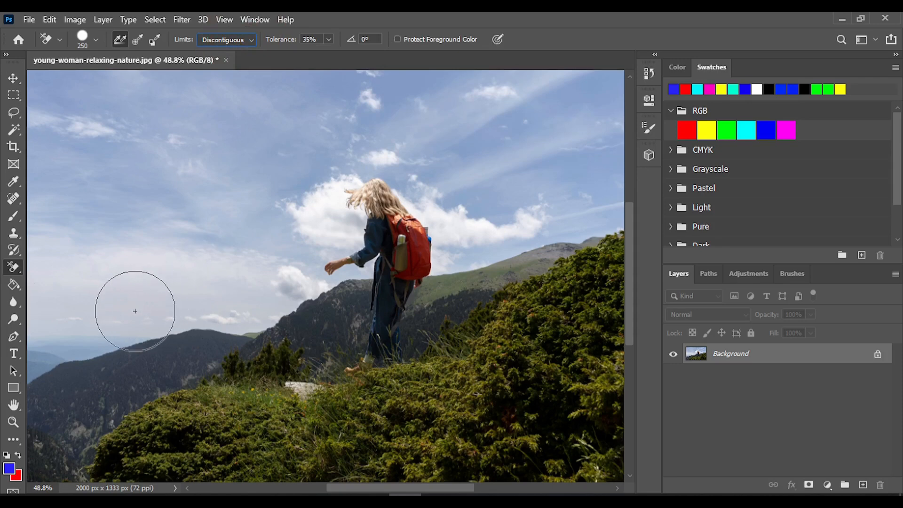
{"action": "mouse_move", "coordinate": [134, 312]}
{"action": "left_mouse_down"}
{"action": "mouse_move", "coordinate": [181, 312]}
{"action": "mouse_move", "coordinate": [114, 322]}
{"action": "mouse_move", "coordinate": [185, 306]}
{"action": "mouse_move", "coordinate": [228, 315]}
{"action": "left_mouse_up"}
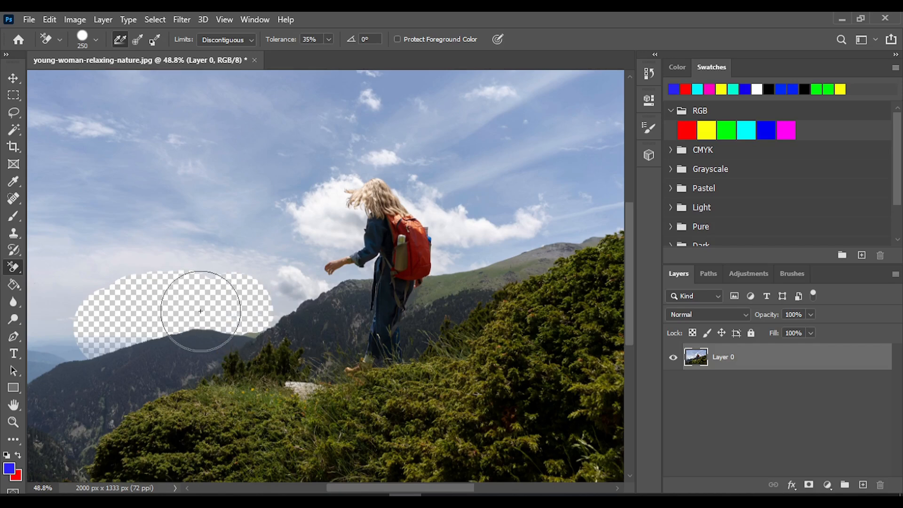
Set the Background Eraser limits to Contiguous and erase the sky and hillside behind the woman
{"action": "left_click", "coordinate": [252, 41]}
{"action": "left_click", "coordinate": [217, 62]}
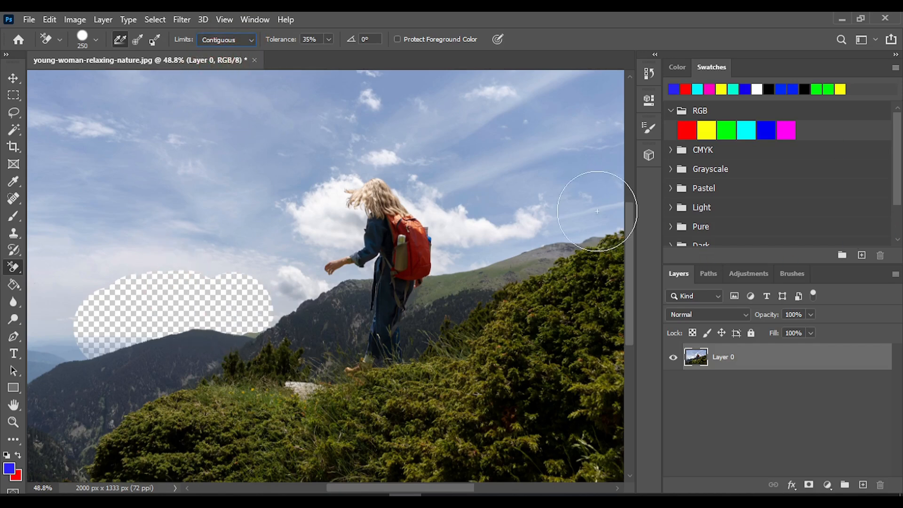
{"action": "mouse_move", "coordinate": [534, 201]}
{"action": "left_mouse_down"}
{"action": "mouse_move", "coordinate": [528, 309]}
{"action": "mouse_move", "coordinate": [485, 265]}
{"action": "mouse_move", "coordinate": [527, 287]}
{"action": "left_mouse_up"}
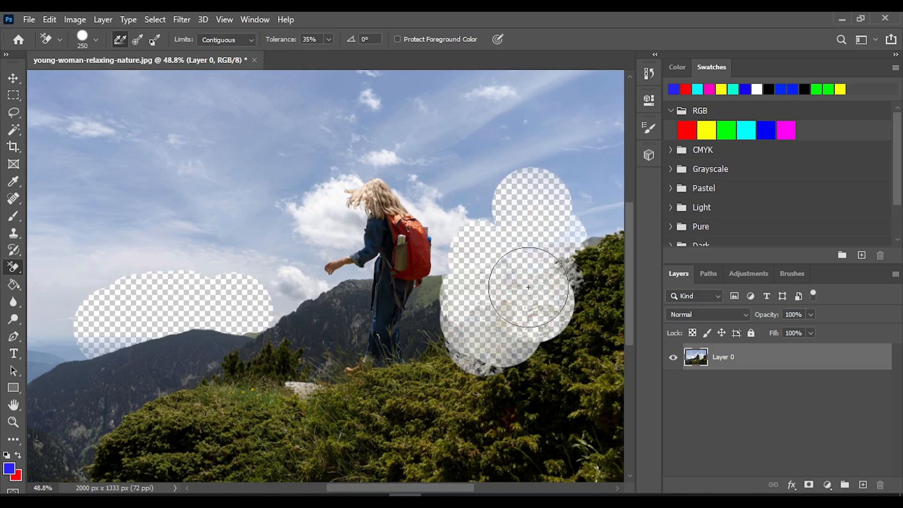
Undo the background erasing made with the Contiguous and Discontiguous limits
{"action": "key", "text": "ctrl+z"}
{"action": "key", "text": "ctrl+z"}
{"action": "key", "text": "ctrl+z"}
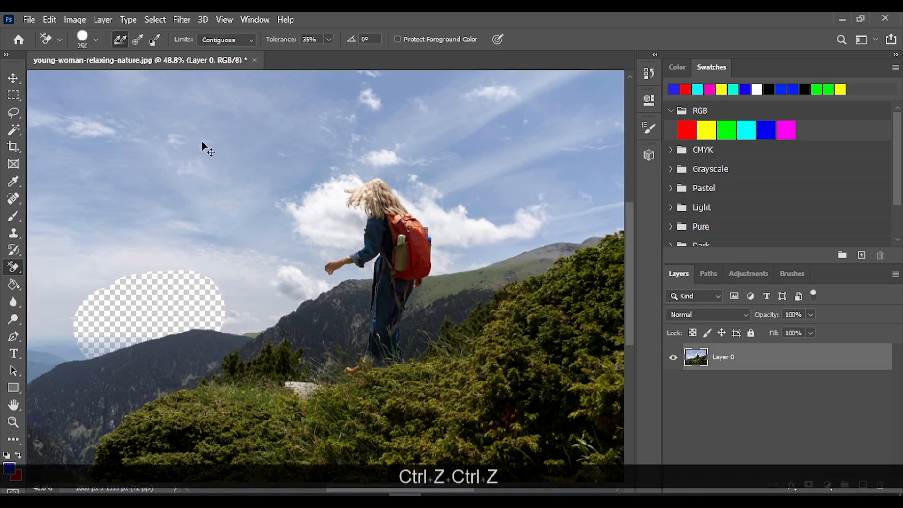
Set the limits to Find Edges, erase one spot of sky above the left mountain ridge, and undo it
{"action": "left_click", "coordinate": [251, 40]}
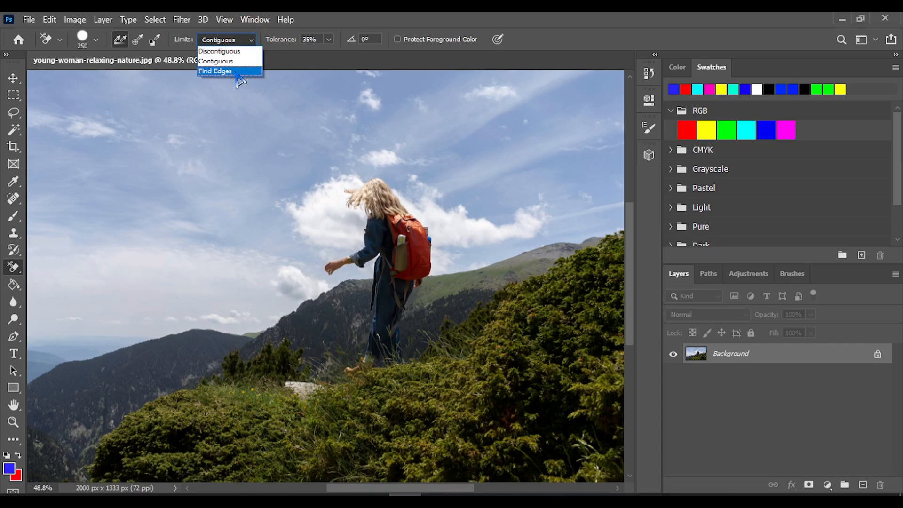
{"action": "left_click", "coordinate": [229, 71]}
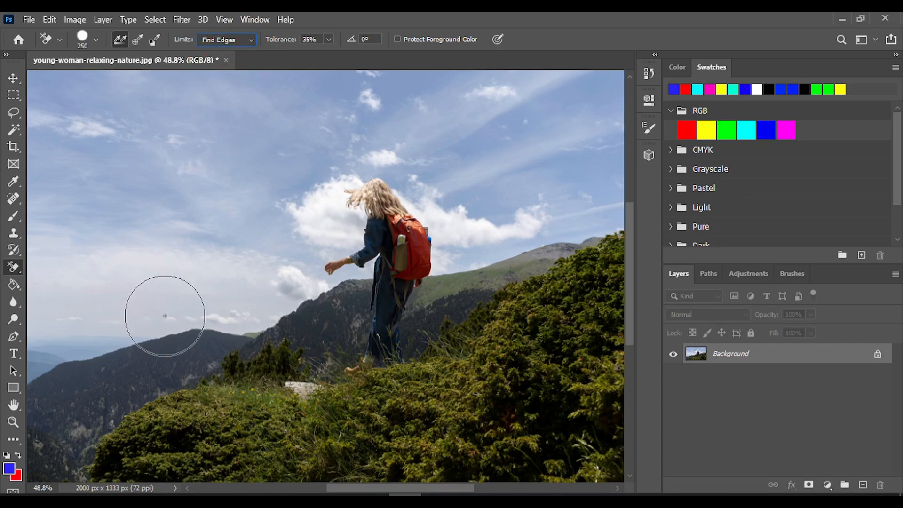
{"action": "key", "text": "alt"}
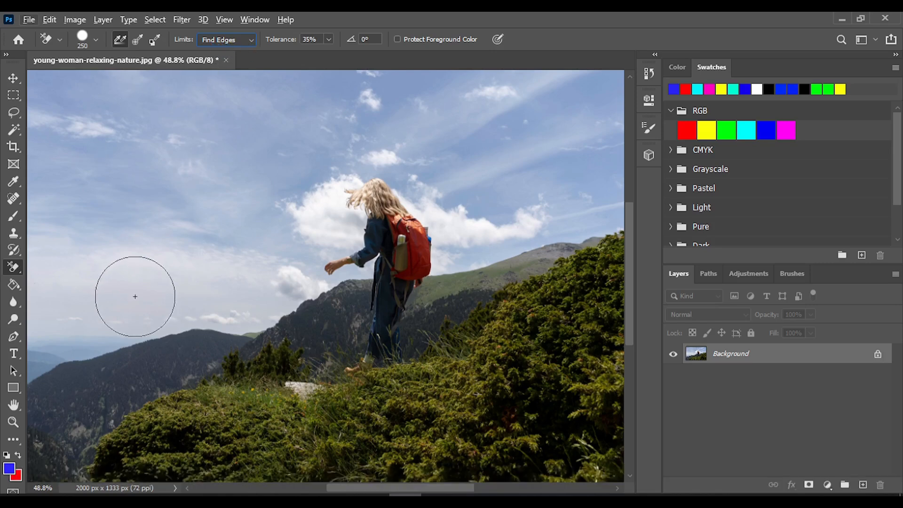
{"action": "key", "text": "alt"}
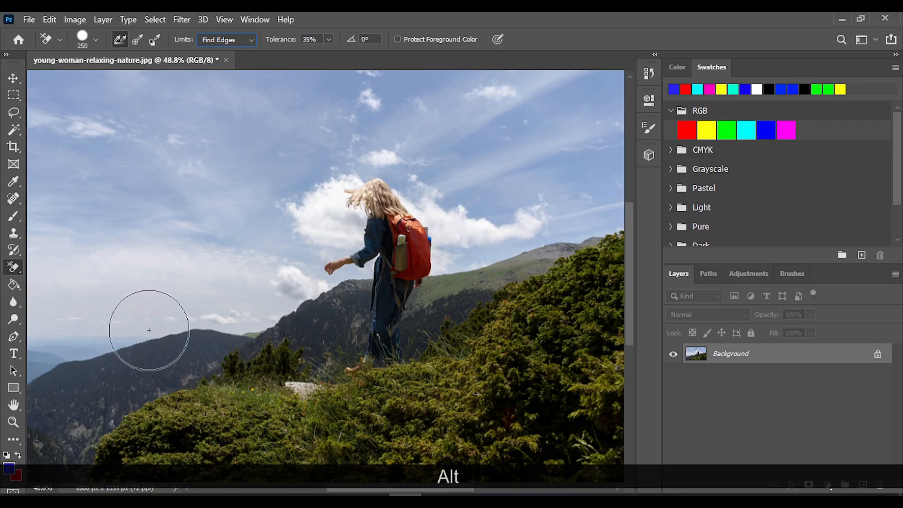
{"action": "left_click", "coordinate": [156, 303]}
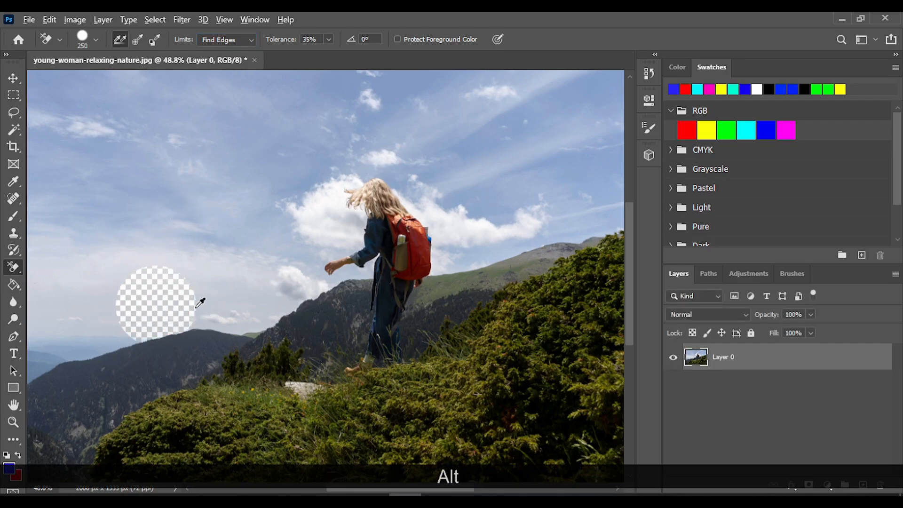
{"action": "scroll", "coordinate": [200, 302], "scroll_direction": "down", "scroll_amount": 2}
{"action": "scroll", "coordinate": [200, 301], "scroll_direction": "up", "scroll_amount": 4}
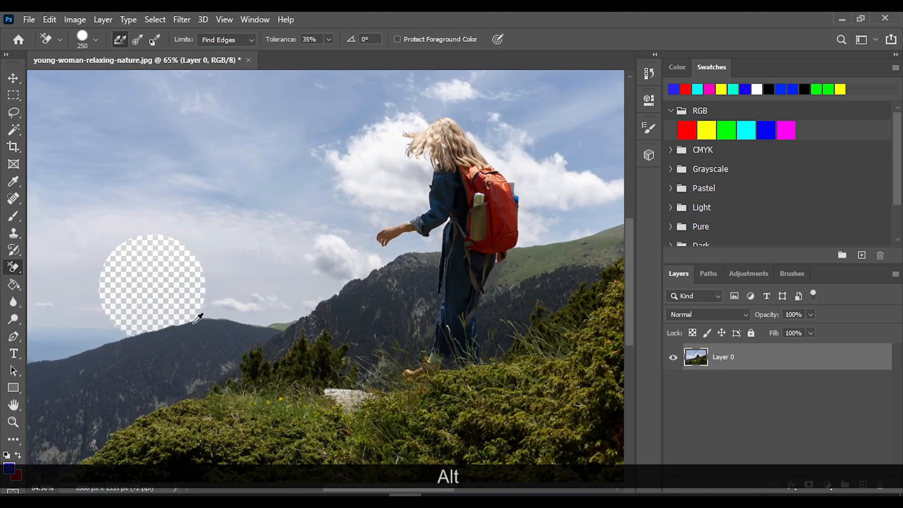
{"action": "scroll", "coordinate": [198, 318], "scroll_direction": "up", "scroll_amount": 2}
{"action": "key", "text": "ctrl+z"}
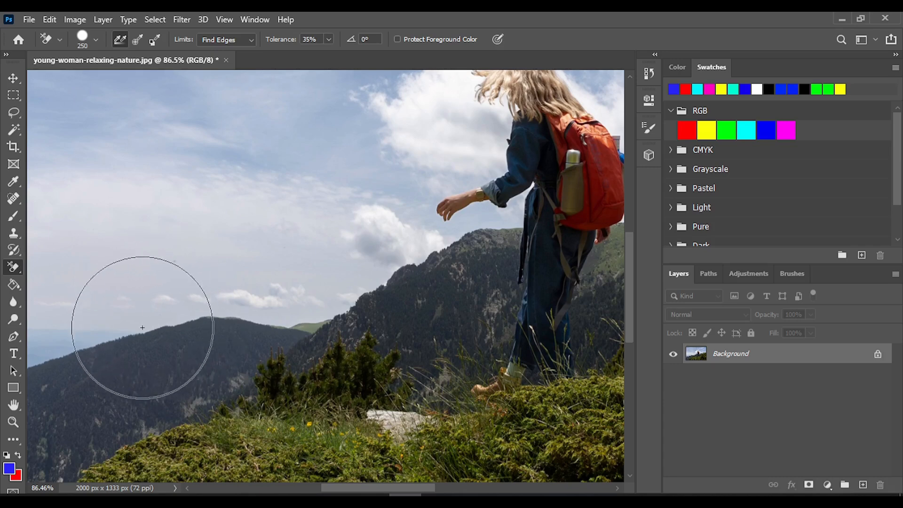
Use Find Edges to erase the sky along the ridge up to the woman's hand and part of the mountain, and undo it
{"action": "key", "text": "alt"}
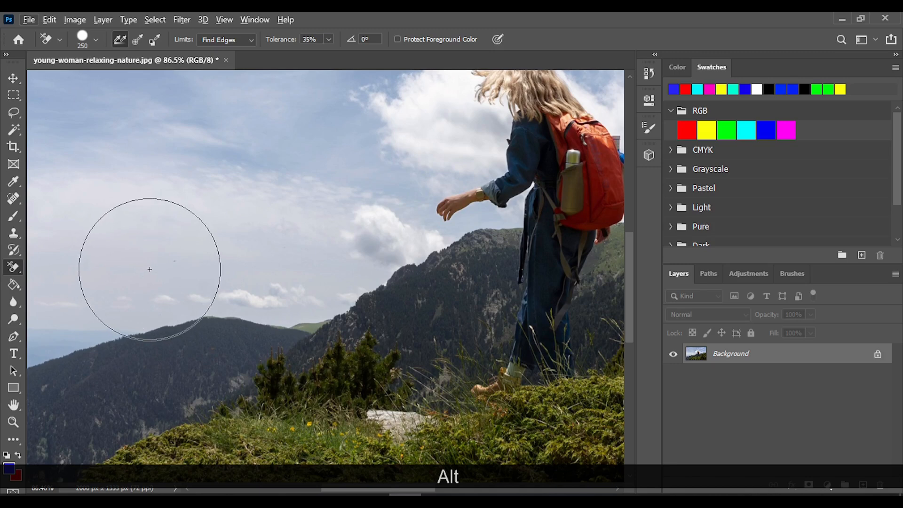
{"action": "left_click", "coordinate": [151, 273]}
{"action": "left_click", "coordinate": [246, 272]}
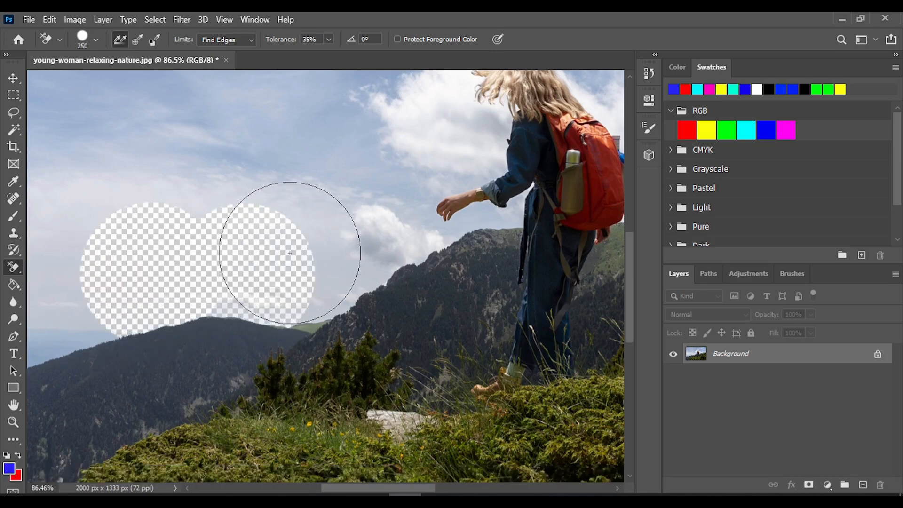
{"action": "mouse_move", "coordinate": [295, 279]}
{"action": "left_mouse_down"}
{"action": "mouse_move", "coordinate": [362, 252]}
{"action": "mouse_move", "coordinate": [383, 221]}
{"action": "mouse_move", "coordinate": [425, 195]}
{"action": "mouse_move", "coordinate": [429, 171]}
{"action": "mouse_move", "coordinate": [325, 242]}
{"action": "mouse_move", "coordinate": [221, 282]}
{"action": "mouse_move", "coordinate": [163, 272]}
{"action": "mouse_move", "coordinate": [162, 359]}
{"action": "mouse_move", "coordinate": [172, 368]}
{"action": "left_mouse_up"}
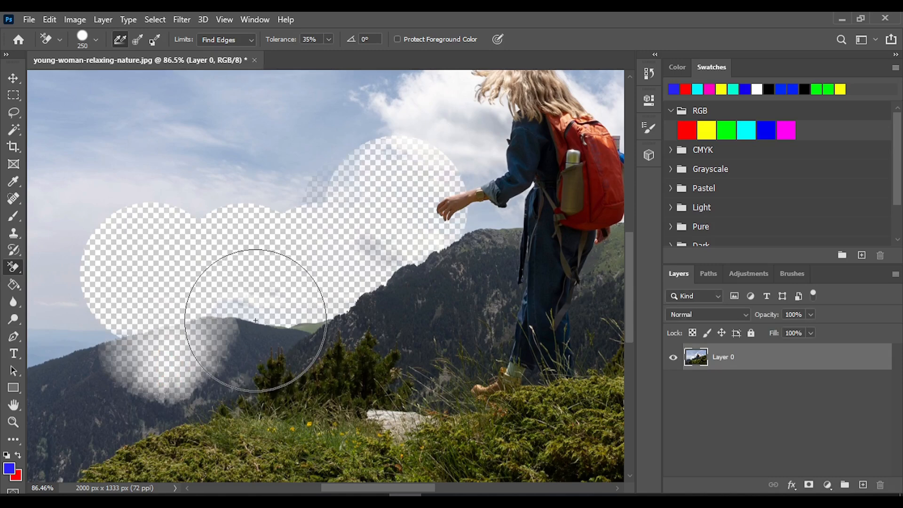
{"action": "key", "text": "ctrl+z"}
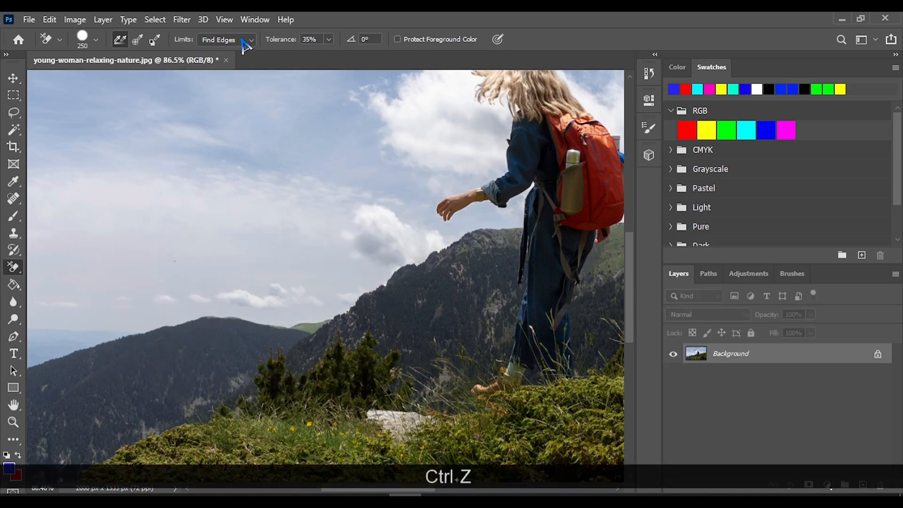
Set the limits back to Contiguous, and erase and undo one spot of sky beside the woman
{"action": "left_click", "coordinate": [252, 42]}
{"action": "left_click", "coordinate": [217, 63]}
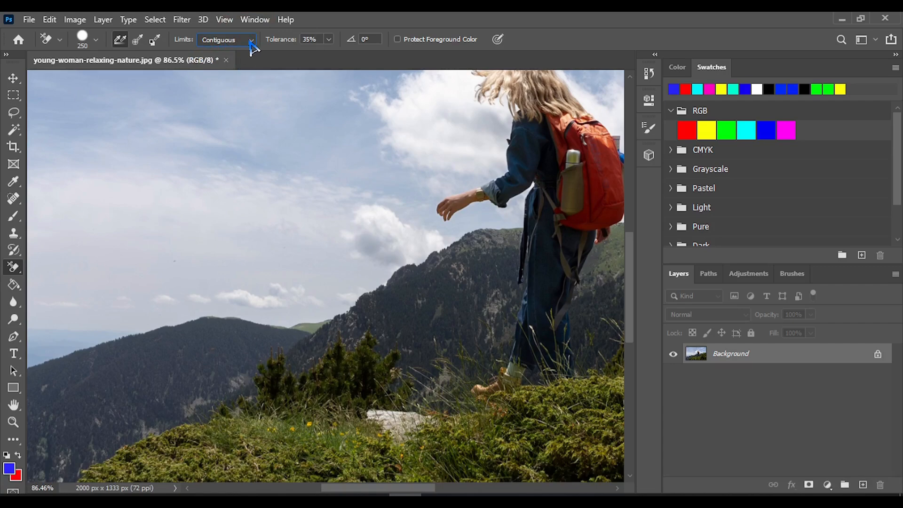
{"action": "key", "text": "alt"}
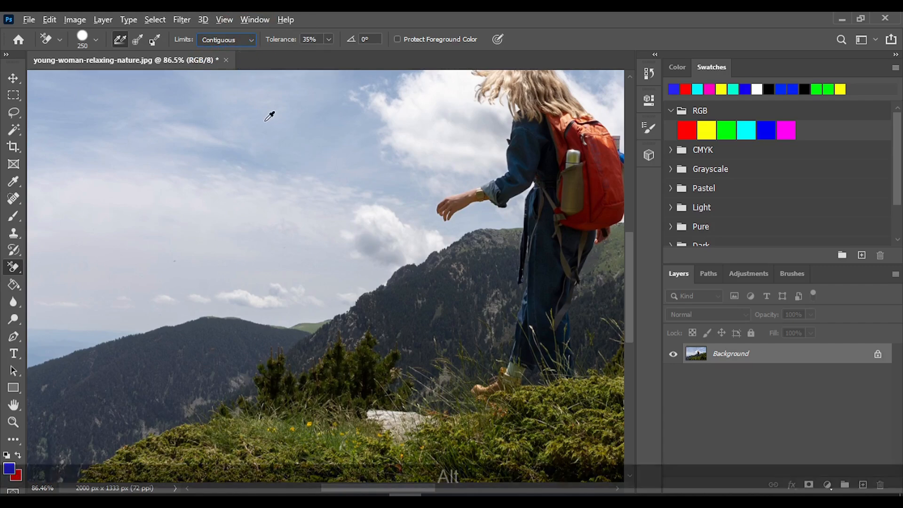
{"action": "left_click", "coordinate": [268, 150]}
{"action": "scroll", "coordinate": [288, 192], "scroll_direction": "down", "scroll_amount": 4}
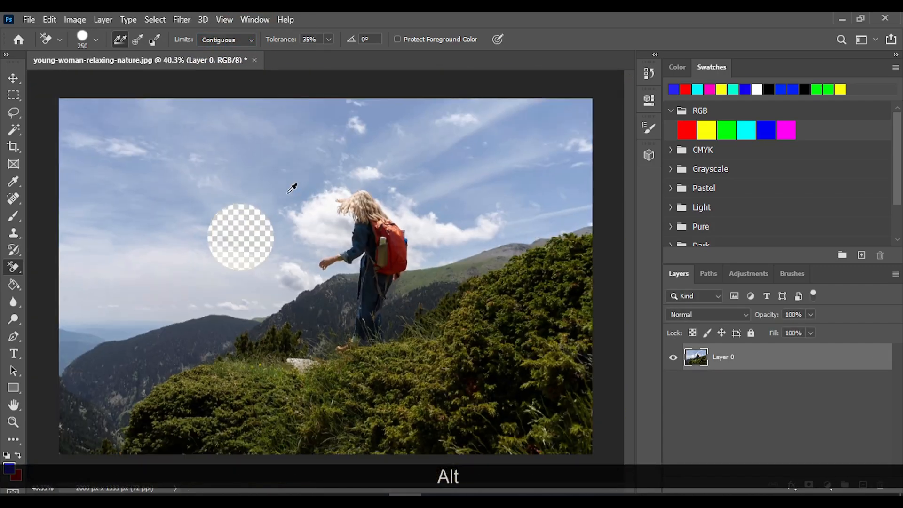
{"action": "key", "text": "ctrl+alt+z"}
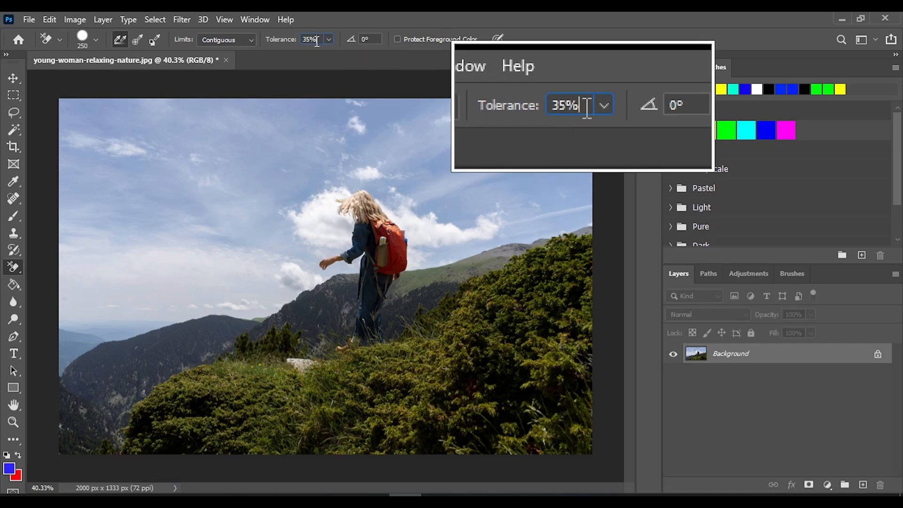
Set the tolerance to 70%, erase a stroke of sky across the left mountain ridge, and undo it
{"action": "left_click", "coordinate": [269, 39]}
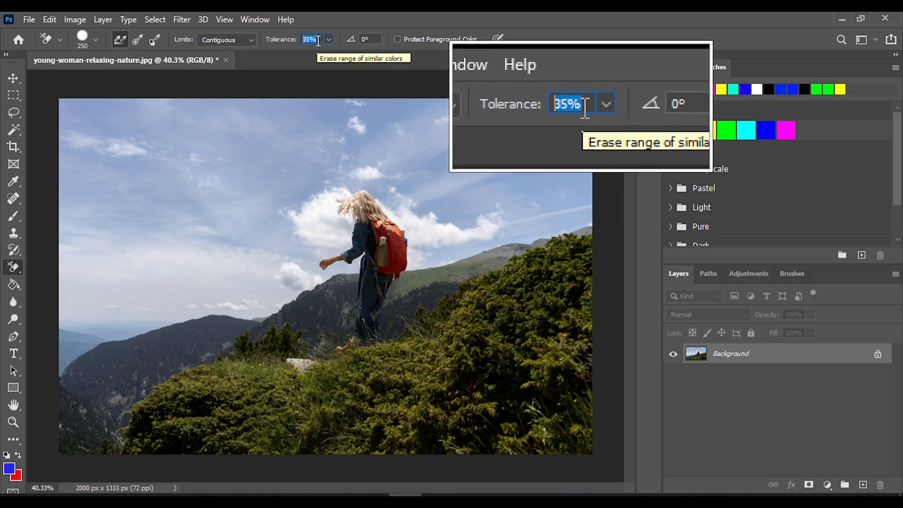
{"action": "type", "text": "7"}
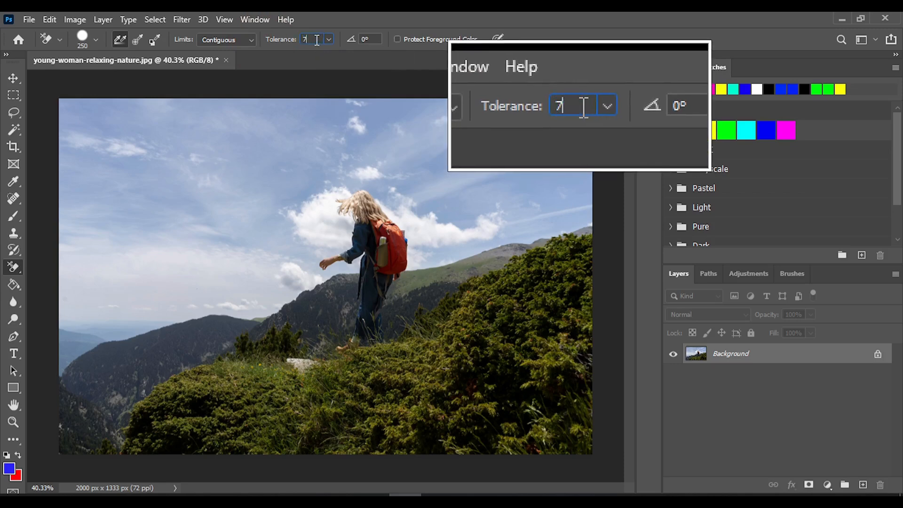
{"action": "type", "text": "0"}
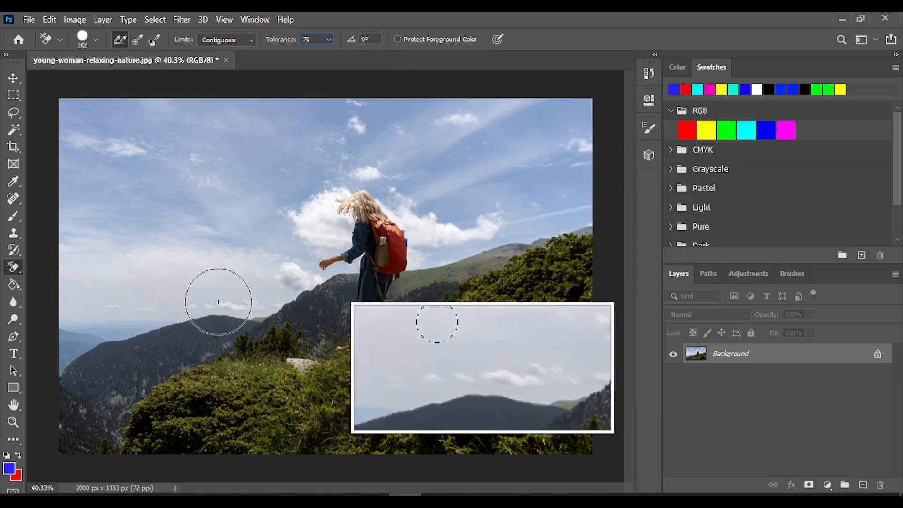
{"action": "left_click_drag", "start_coordinate": [186, 285], "coordinate": [117, 313]}
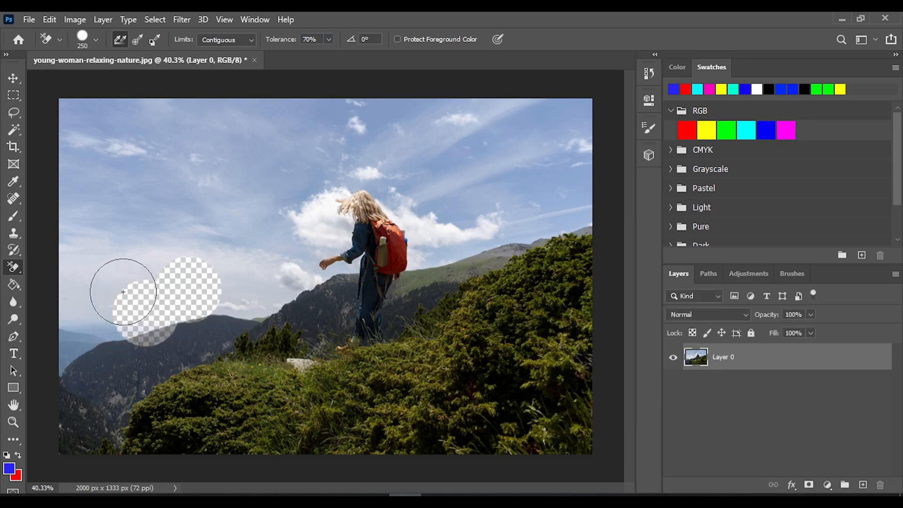
{"action": "key", "text": "ctrl+z"}
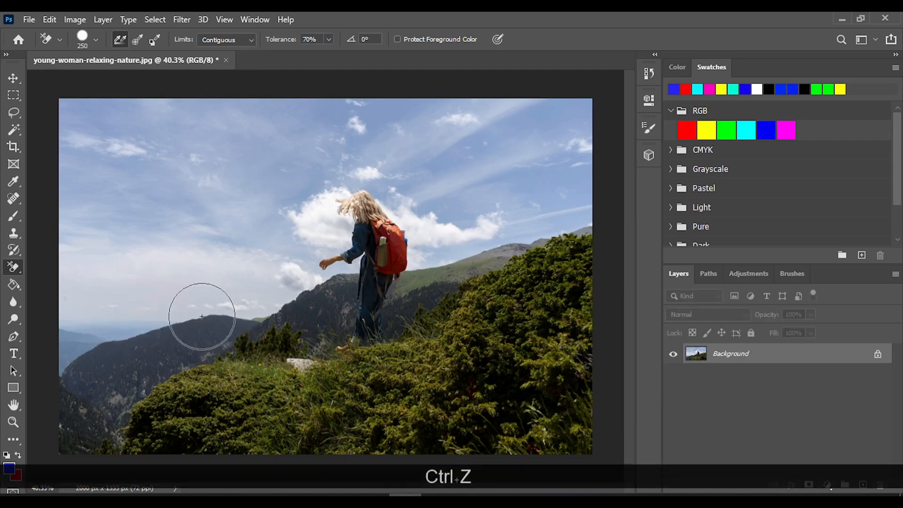
Erase several overlapping spots of sky and mountain along the ridge with the 70% tolerance
{"action": "scroll", "coordinate": [201, 310], "scroll_direction": "up", "scroll_amount": 2}
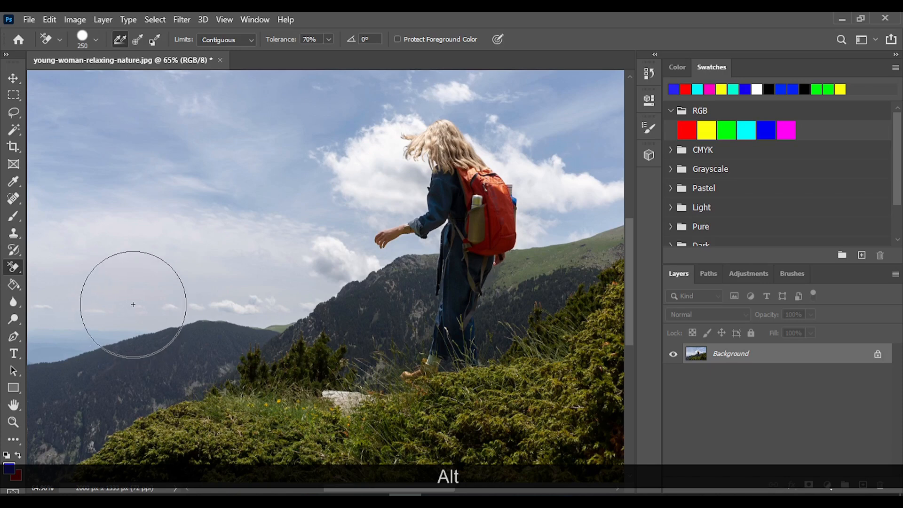
{"action": "left_click", "coordinate": [136, 303]}
{"action": "left_click", "coordinate": [197, 299]}
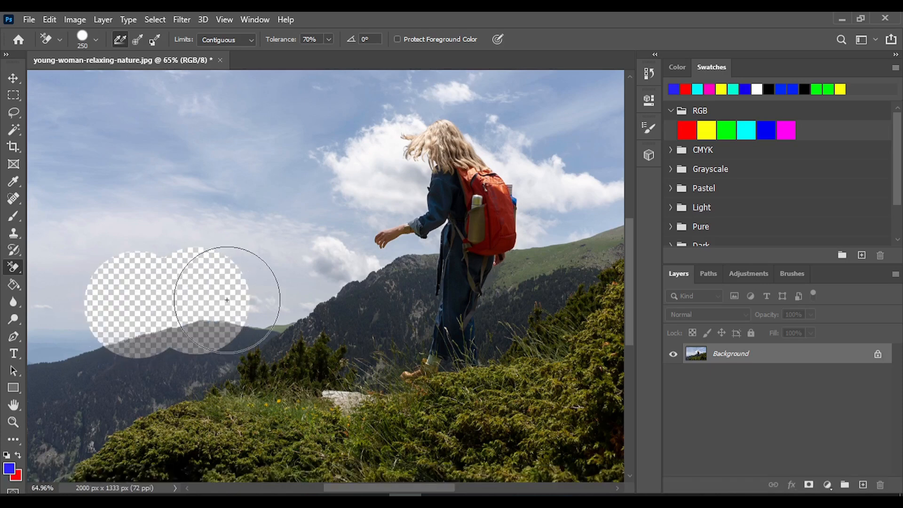
{"action": "left_click", "coordinate": [84, 330]}
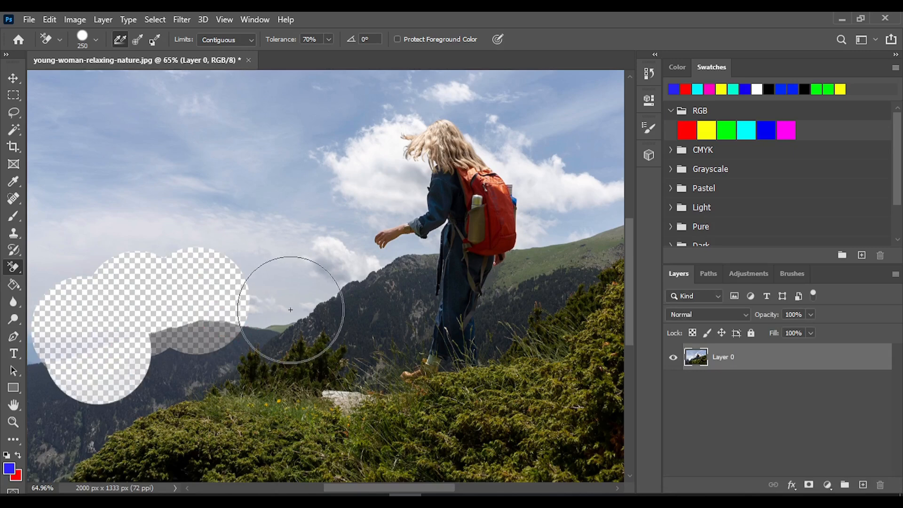
{"action": "left_click", "coordinate": [312, 292]}
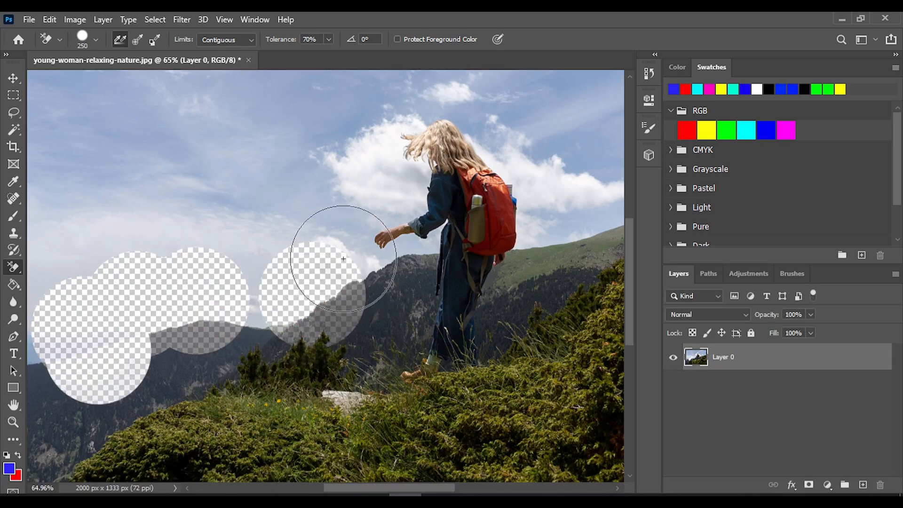
Undo all the erasing made along the ridge with the 70% tolerance
{"action": "key", "text": "ctrl+z"}
{"action": "key", "text": "ctrl+z"}
{"action": "key", "text": "ctrl+z"}
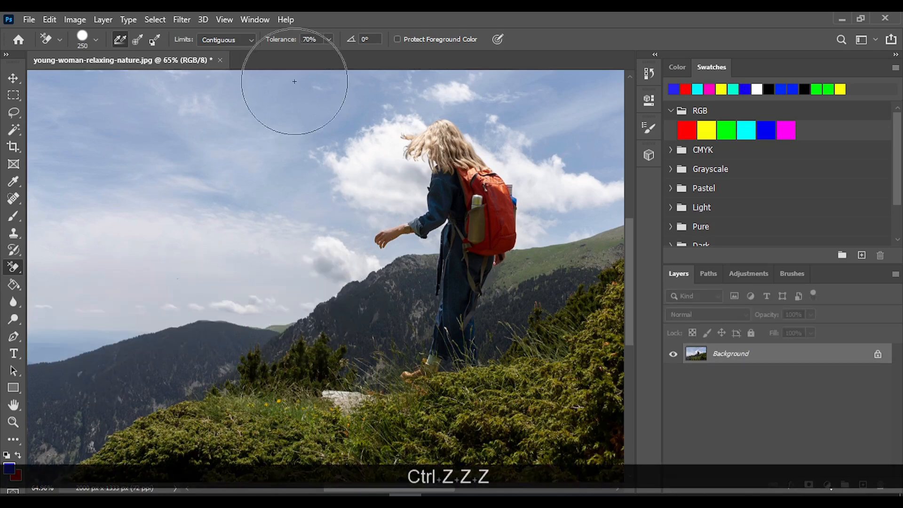
Set the tolerance to 35%, erase the sky above the left mountain ridge, and undo the erasing
{"action": "left_click", "coordinate": [318, 40]}
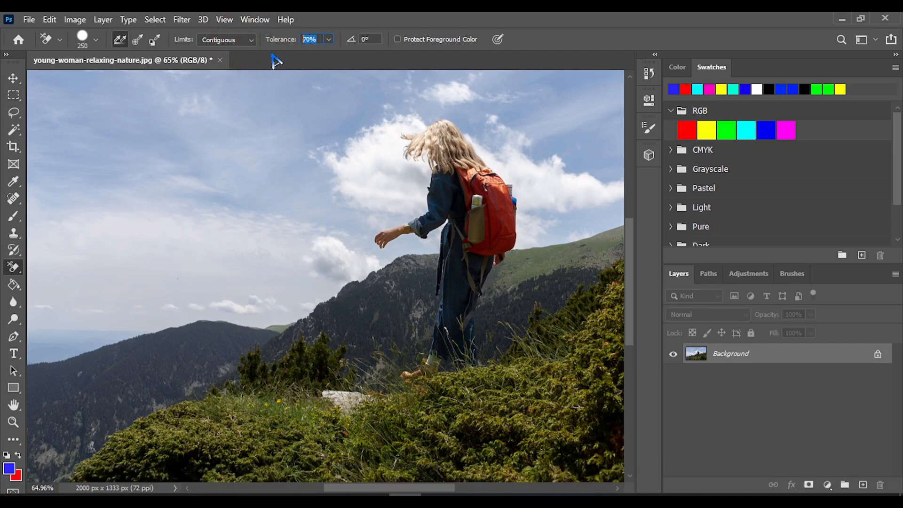
{"action": "type", "text": "35"}
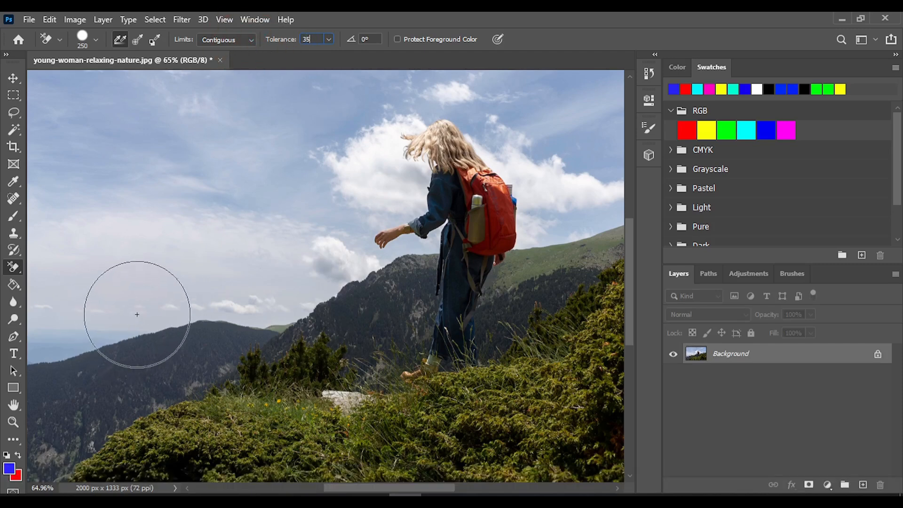
{"action": "mouse_move", "coordinate": [133, 312]}
{"action": "left_mouse_down"}
{"action": "mouse_move", "coordinate": [176, 294]}
{"action": "mouse_move", "coordinate": [114, 309]}
{"action": "mouse_move", "coordinate": [133, 276]}
{"action": "mouse_move", "coordinate": [142, 280]}
{"action": "mouse_move", "coordinate": [116, 319]}
{"action": "left_mouse_up"}
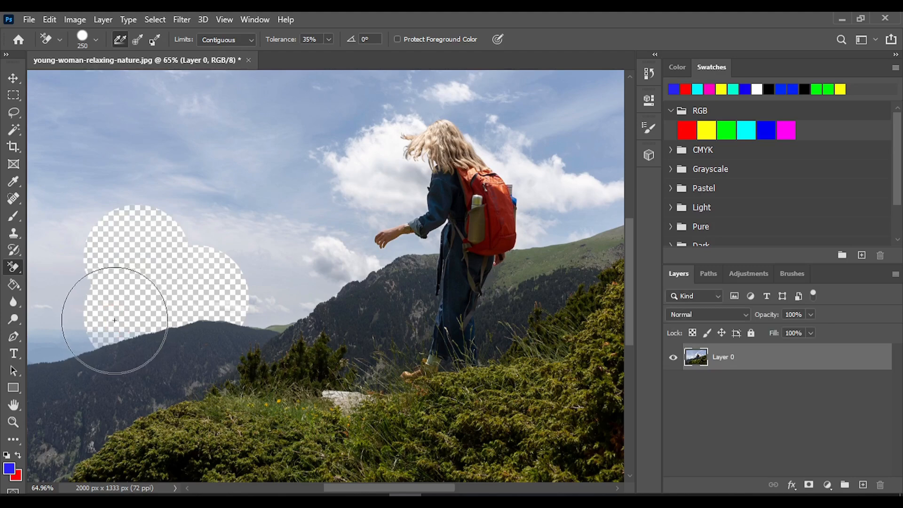
{"action": "scroll", "coordinate": [137, 313], "scroll_direction": "down", "scroll_amount": 3}
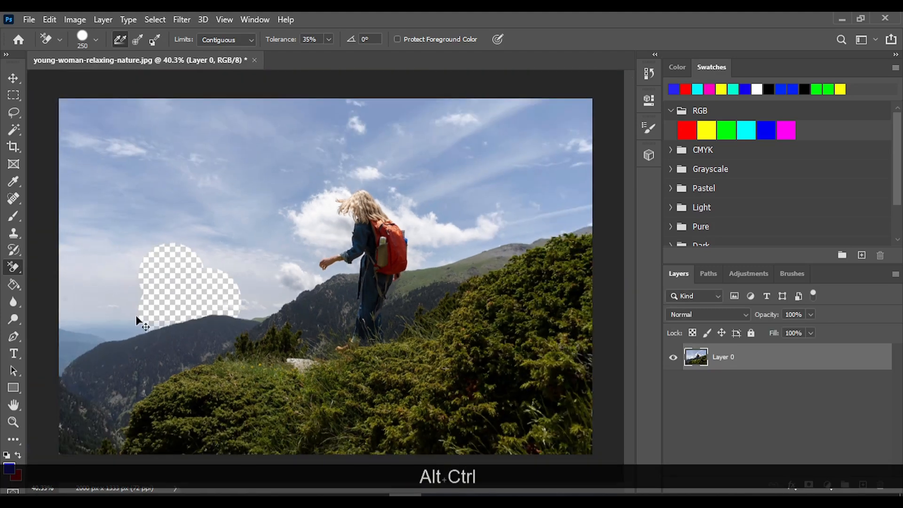
{"action": "key", "text": "ctrl+alt+z"}
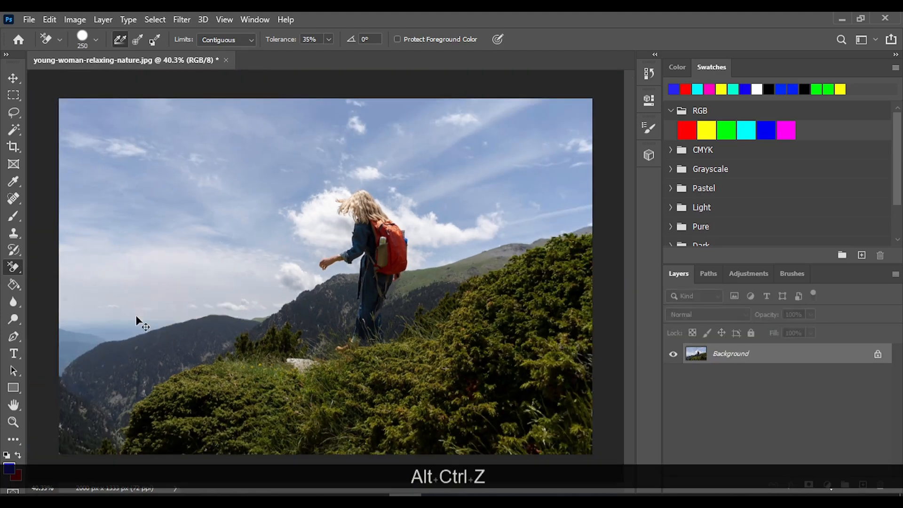
Look up the Magic Eraser Tool among the erasers and switch to the Magic Wand Tool for comparison
{"action": "right_click", "coordinate": [14, 267]}
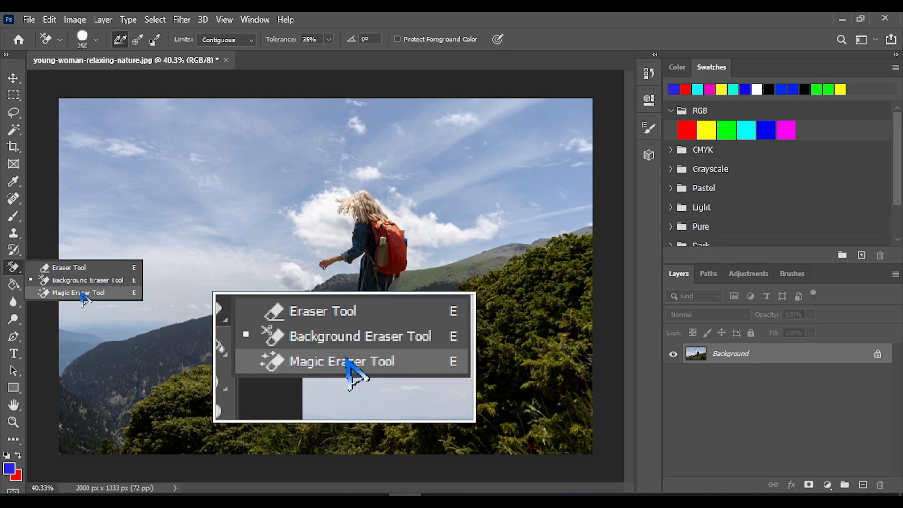
{"action": "left_click", "coordinate": [9, 131]}
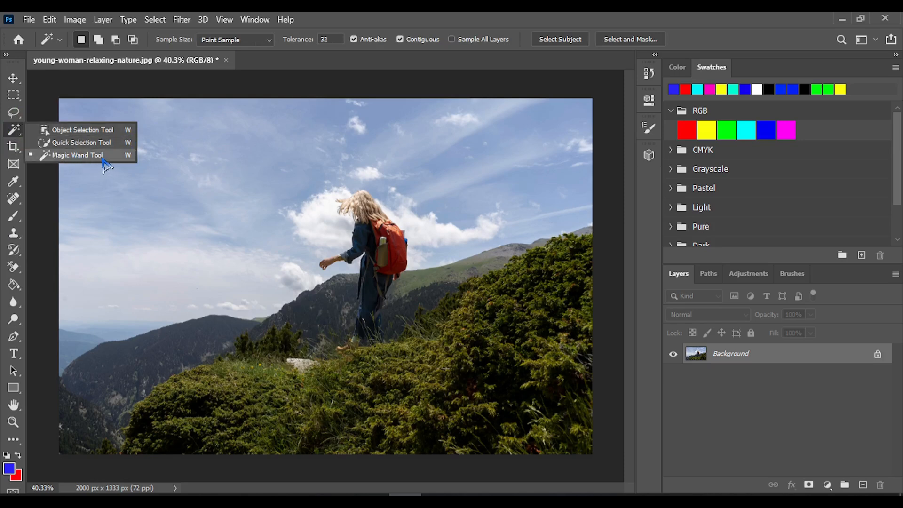
Select the upper blue sky with the Magic Wand Tool at tolerance 32 with Contiguous enabled
{"action": "left_click", "coordinate": [101, 157]}
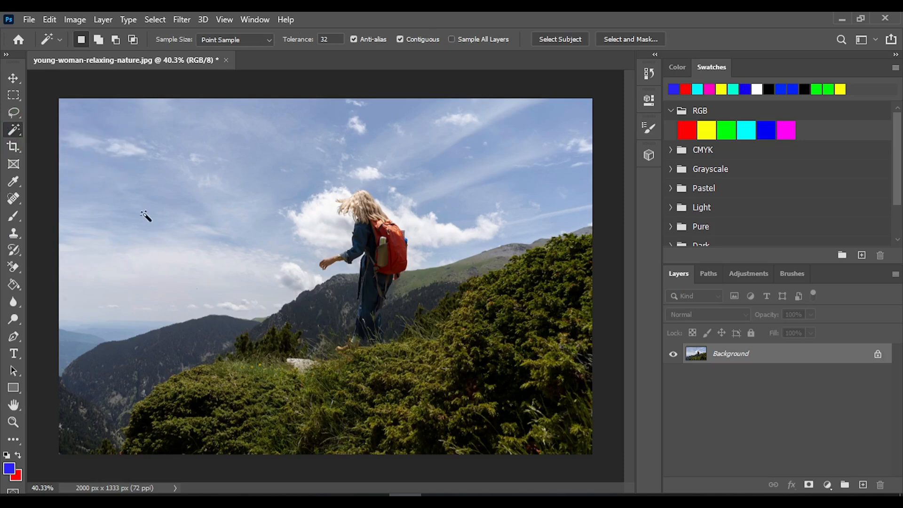
{"action": "left_click", "coordinate": [146, 183]}
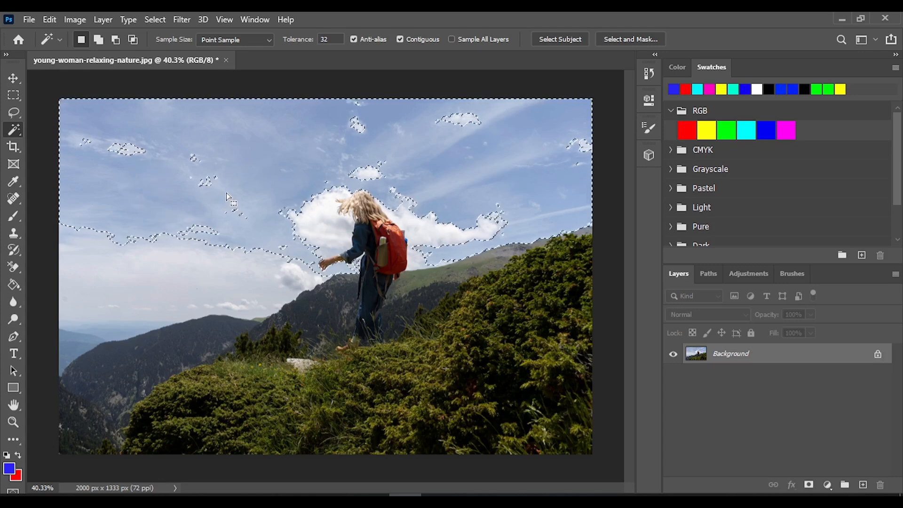
Erase the upper sky, the pale lower sky and the distant hazy mountains with the Magic Eraser Tool at tolerance 32
{"action": "right_click", "coordinate": [9, 263]}
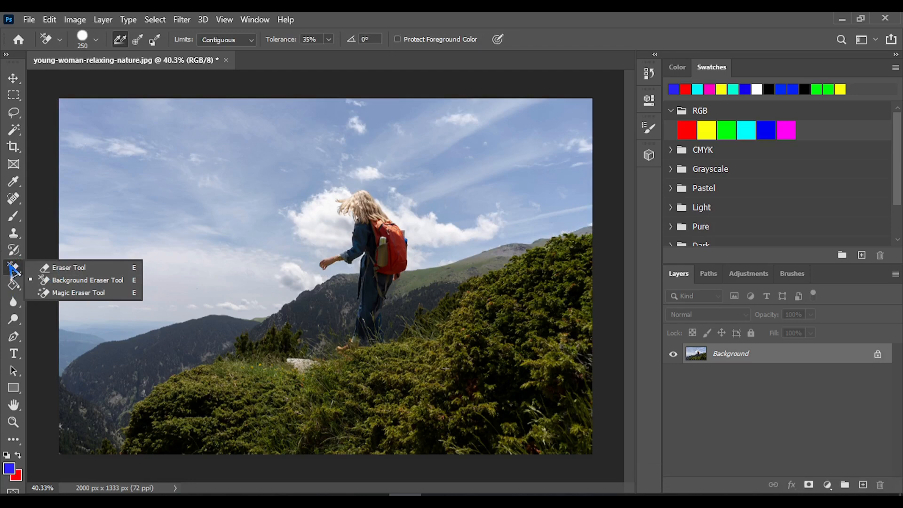
{"action": "left_click", "coordinate": [71, 292]}
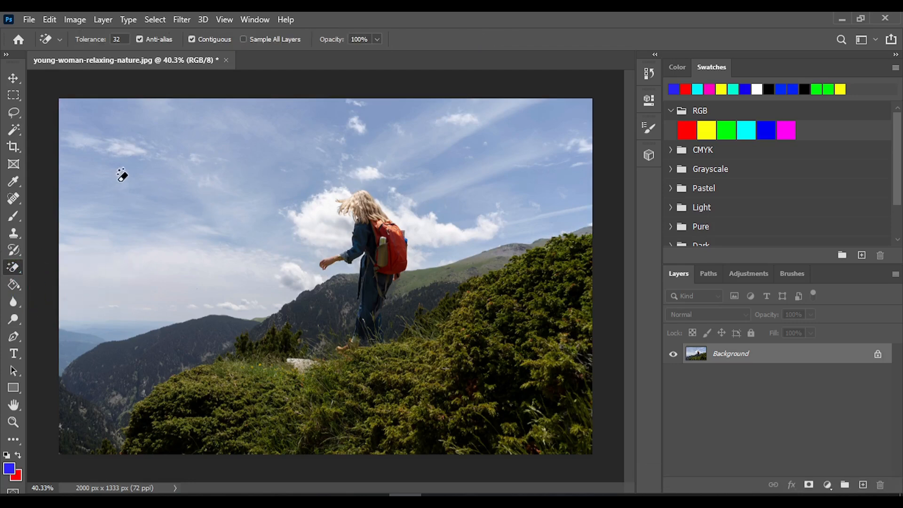
{"action": "left_click", "coordinate": [144, 178]}
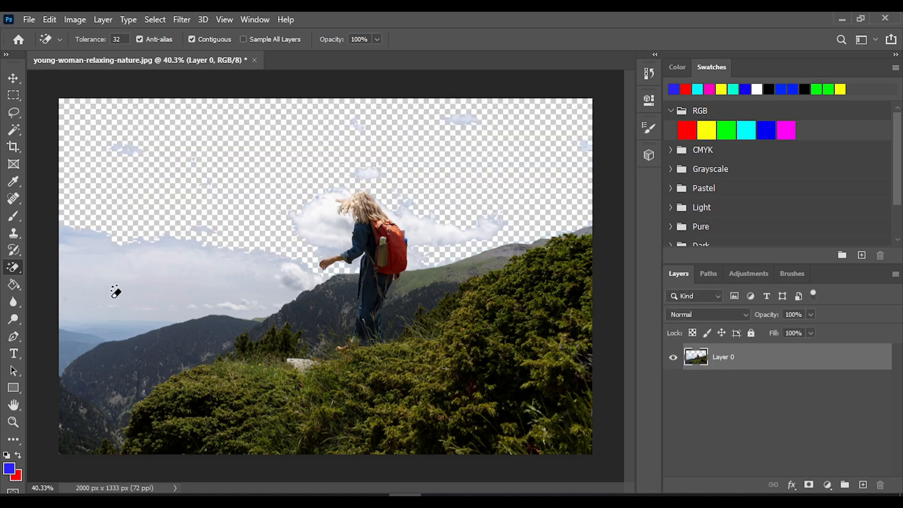
{"action": "left_click", "coordinate": [141, 283]}
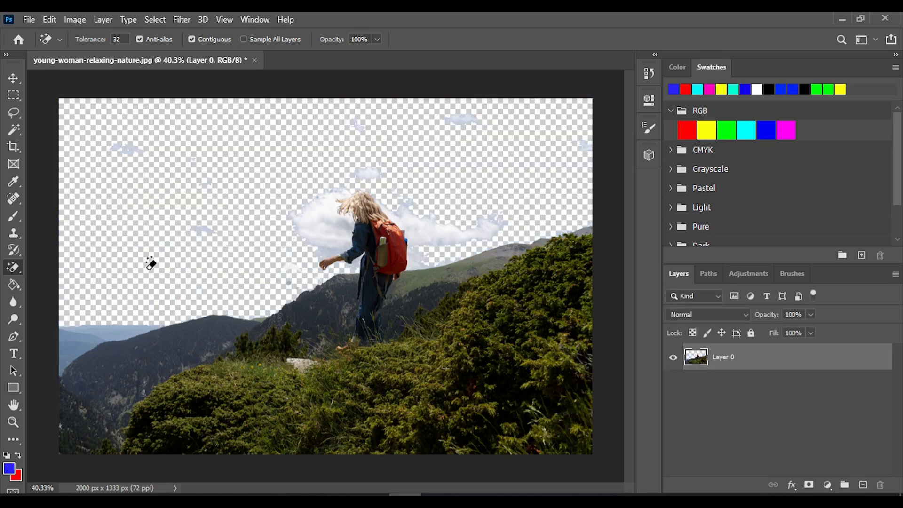
{"action": "left_click", "coordinate": [71, 347]}
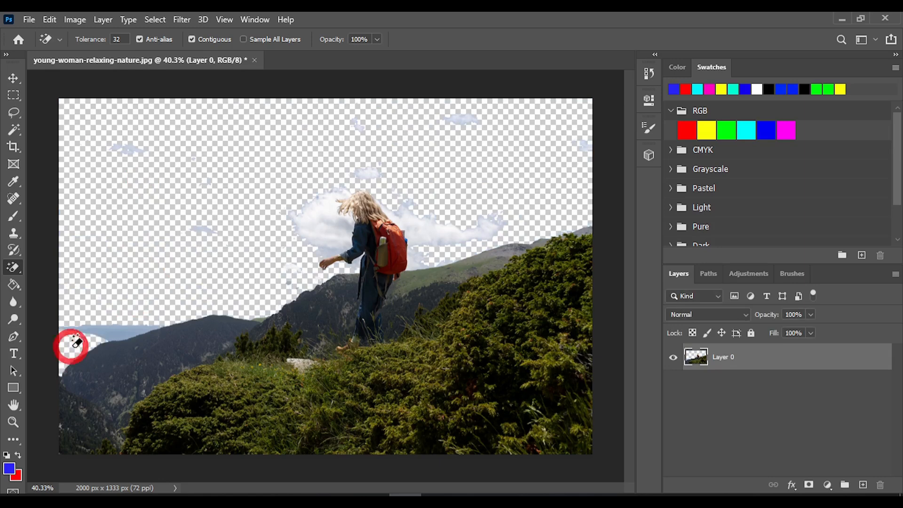
{"action": "left_click", "coordinate": [123, 329]}
Erase the leftover clouds around the woman and the small cloud patches across the sky with the Magic Eraser
{"action": "left_click", "coordinate": [480, 233]}
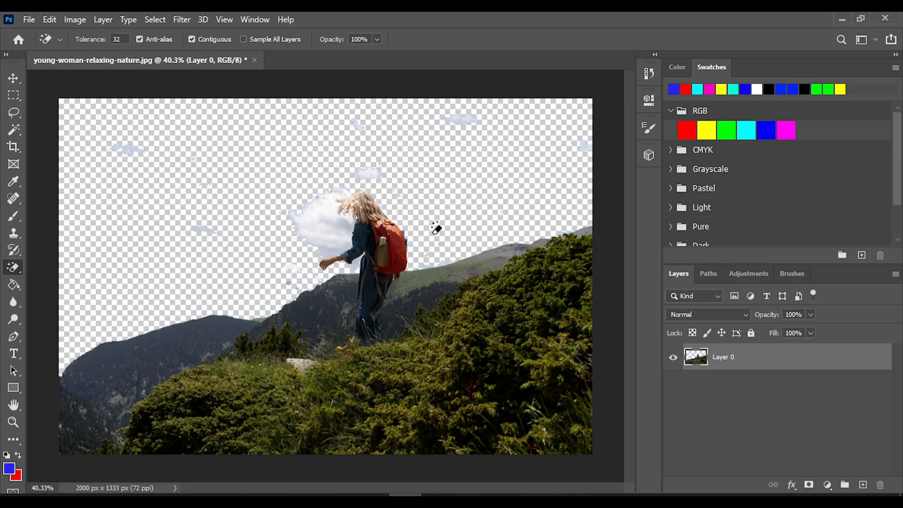
{"action": "left_click", "coordinate": [461, 119]}
{"action": "left_click", "coordinate": [353, 128]}
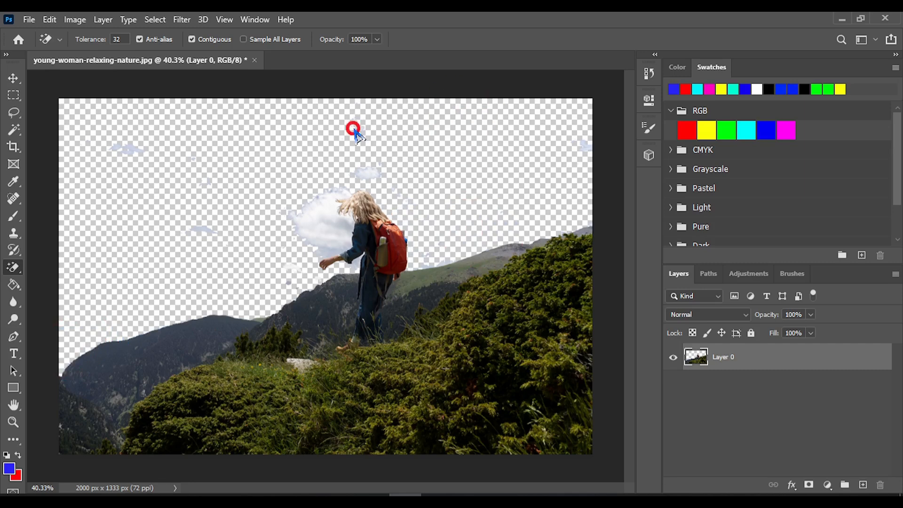
{"action": "left_click", "coordinate": [368, 174]}
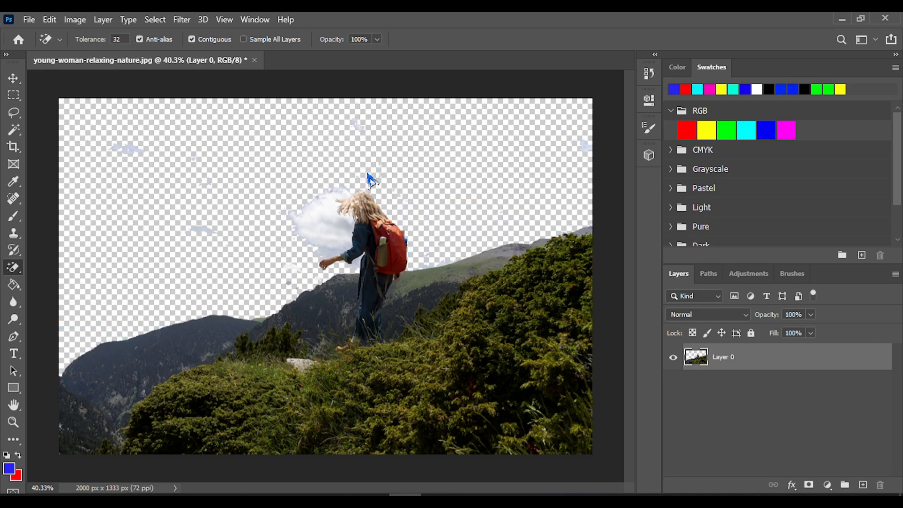
{"action": "left_click", "coordinate": [127, 148]}
{"action": "left_click", "coordinate": [199, 228]}
{"action": "left_click", "coordinate": [323, 221]}
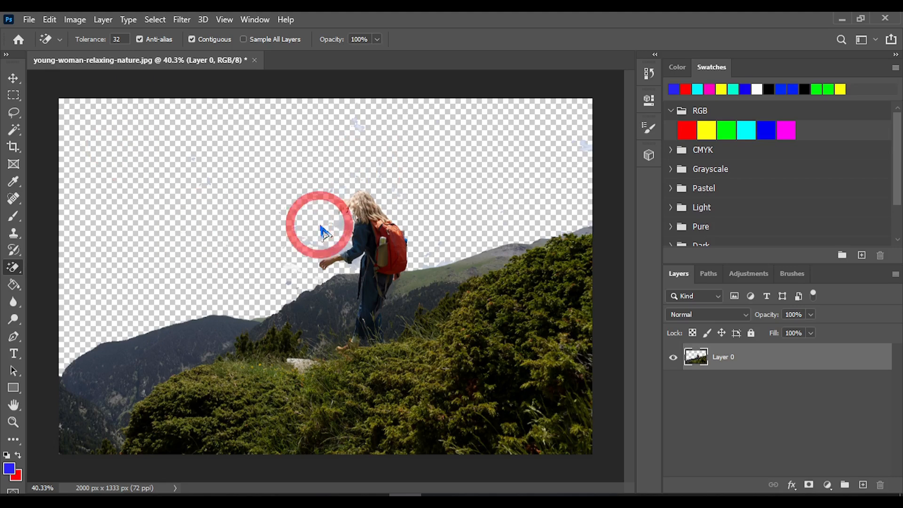
Undo the most recent cloud erasures, including the large cloud beside the woman and the small patches in the sky
{"action": "scroll", "coordinate": [324, 226], "scroll_direction": "up", "scroll_amount": 5}
{"action": "scroll", "coordinate": [334, 232], "scroll_direction": "down", "scroll_amount": 5}
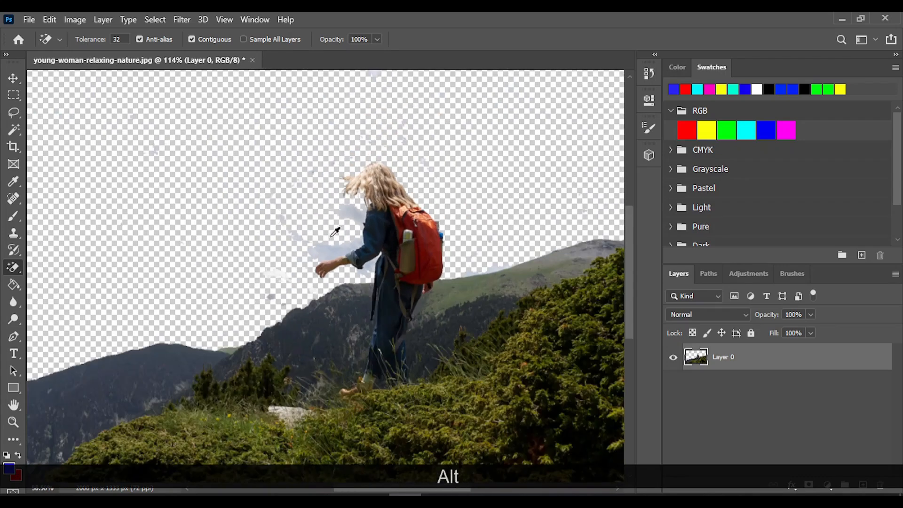
{"action": "key", "text": "ctrl+alt+z"}
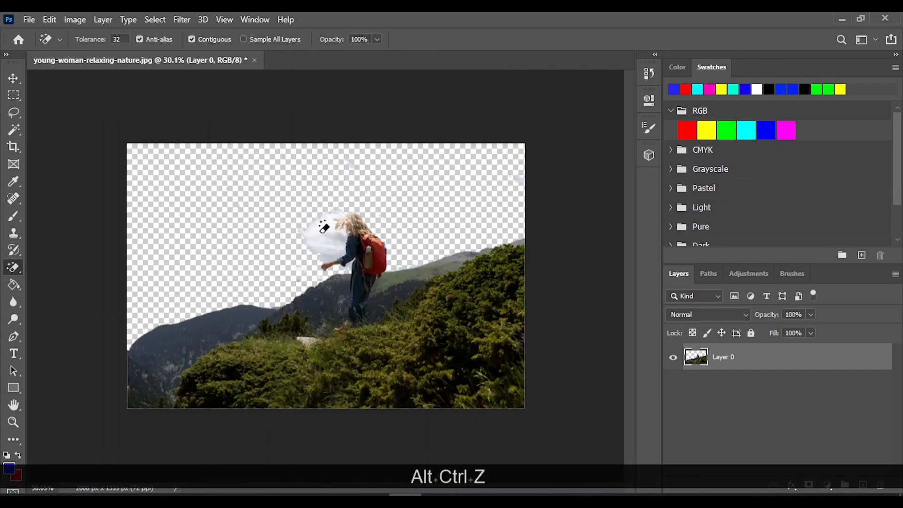
{"action": "key", "text": "ctrl+z"}
{"action": "key", "text": "ctrl+z"}
{"action": "key", "text": "ctrl+z"}
{"action": "key", "text": "ctrl+z"}
{"action": "key", "text": "ctrl+z"}
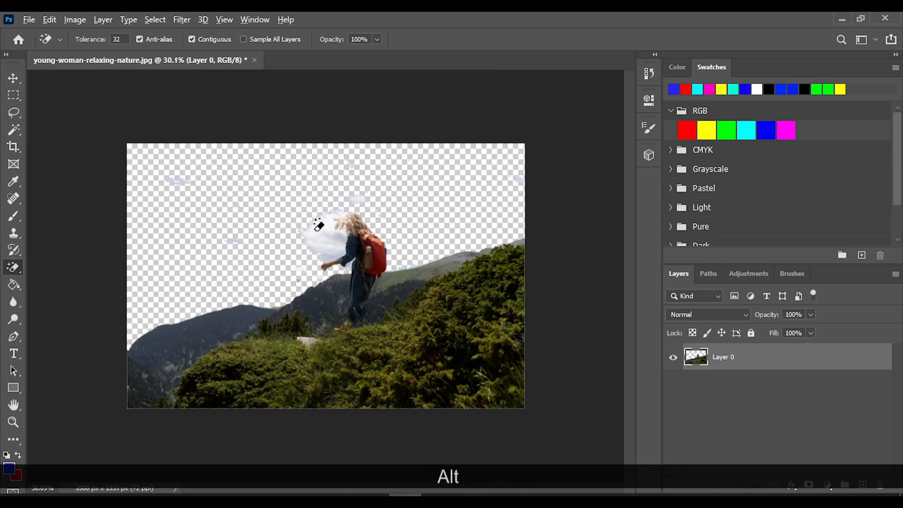
{"action": "scroll", "coordinate": [315, 231], "scroll_direction": "up", "scroll_amount": 2}
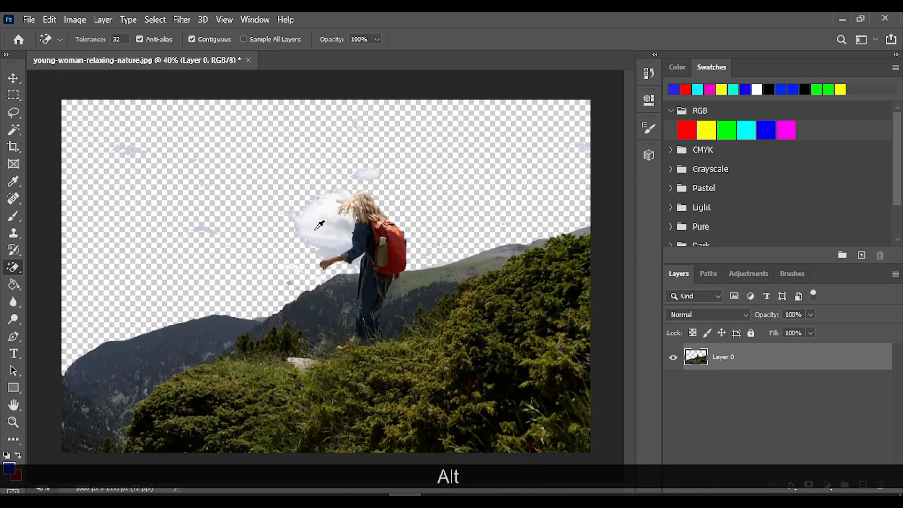
Switch to the standard Eraser Tool and keep undoing the earlier Magic Eraser erasures in the sky
{"action": "right_click", "coordinate": [13, 267]}
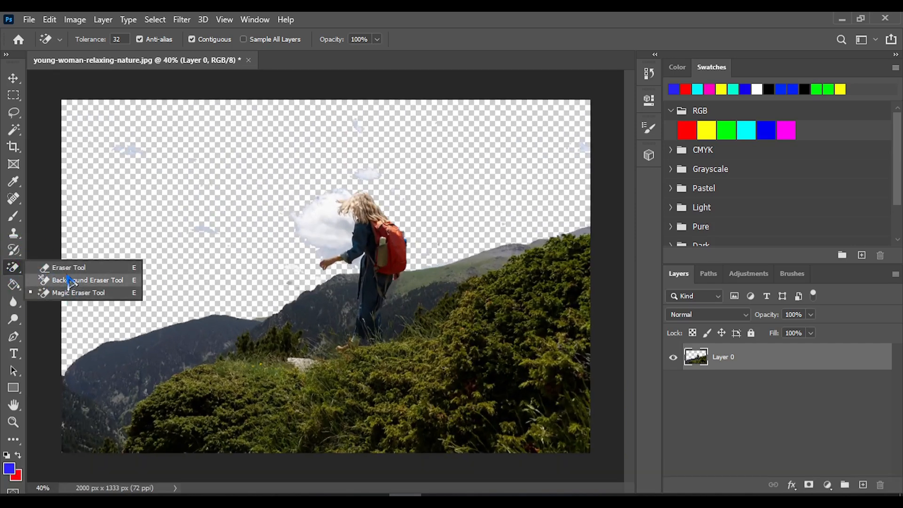
{"action": "left_click", "coordinate": [70, 267]}
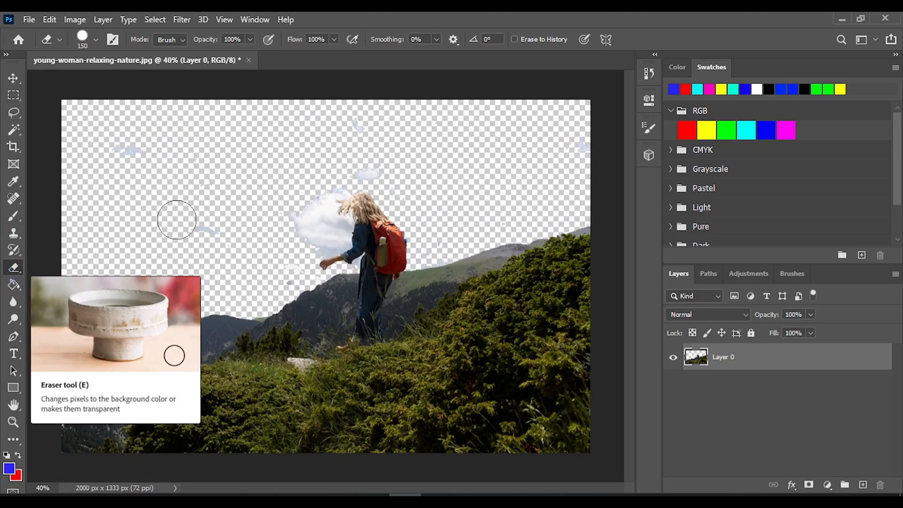
{"action": "key", "text": "ctrl+z"}
{"action": "key", "text": "ctrl+z"}
{"action": "key", "text": "ctrl+z"}
{"action": "key", "text": "ctrl+z"}
{"action": "key", "text": "ctrl+z"}
{"action": "key", "text": "ctrl+z"}
{"action": "key", "text": "ctrl+z"}
{"action": "key", "text": "ctrl+z"}
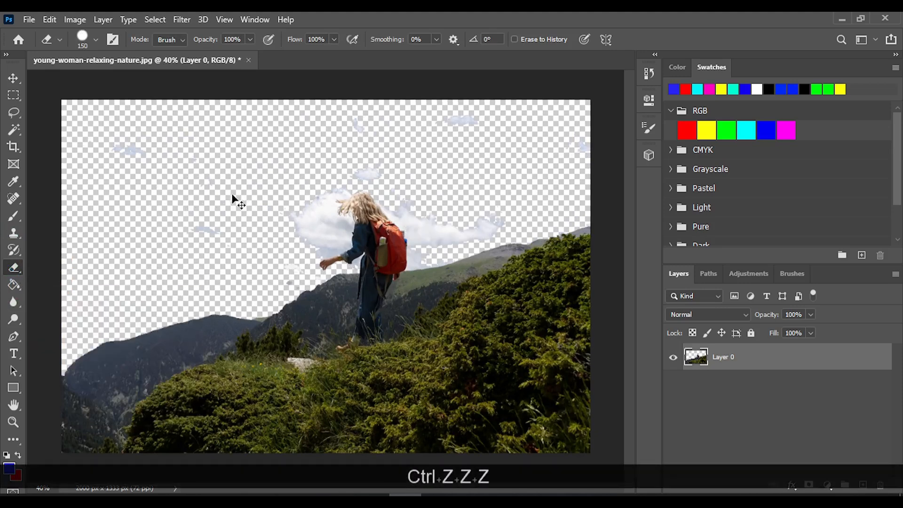